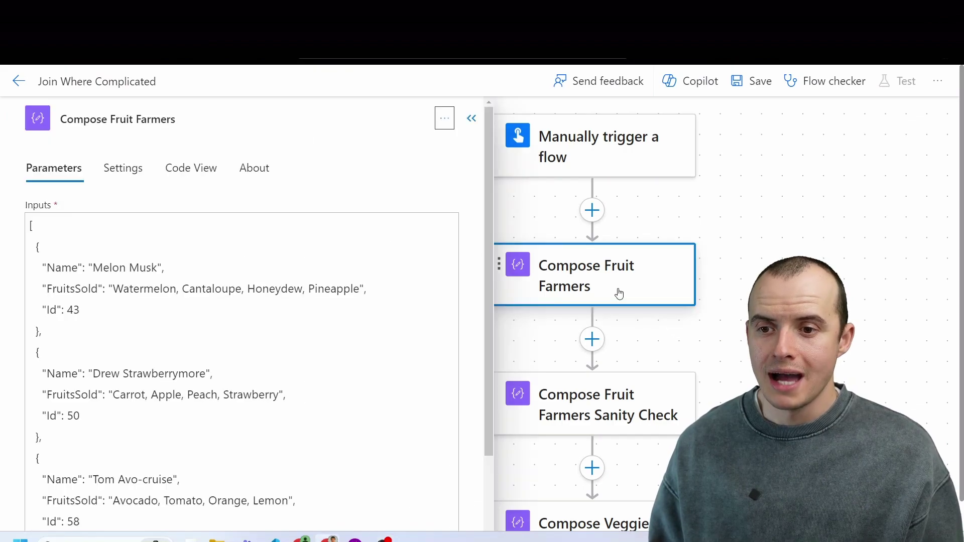
# Review the four fruit farmers' JSON, noting Id 43, then open the insert options below Compose Fruit Farmers
pyautogui.click(81, 310)
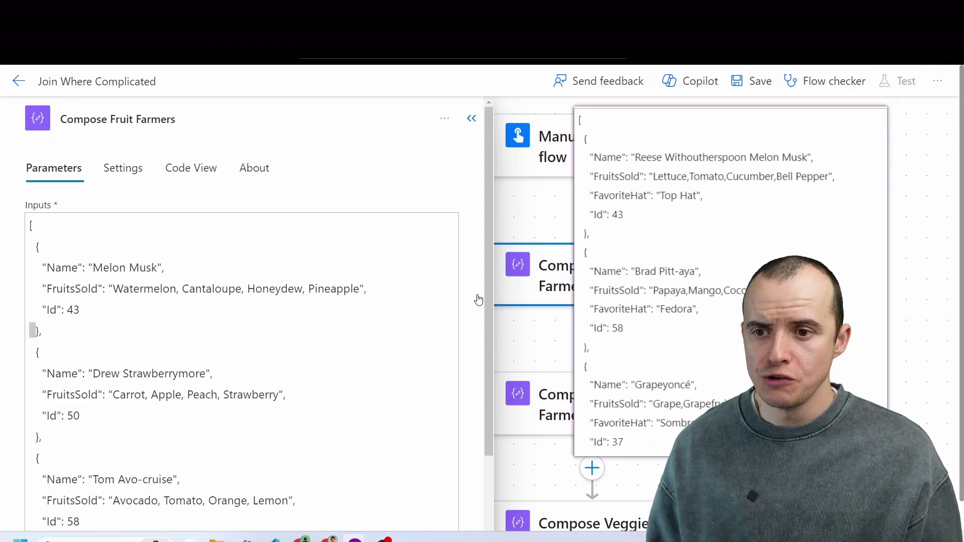
pyautogui.doubleClick(74, 311)
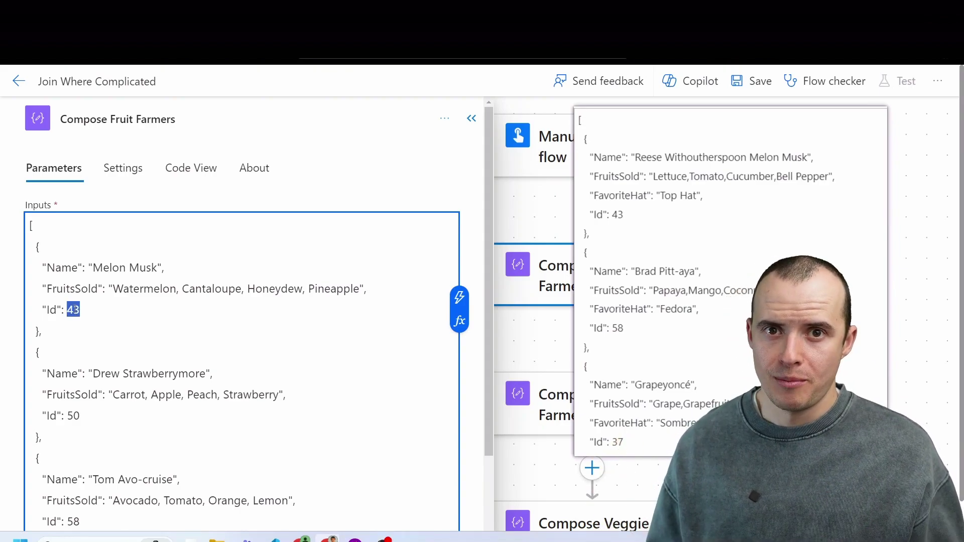
pyautogui.scroll(-3, 265, 260)
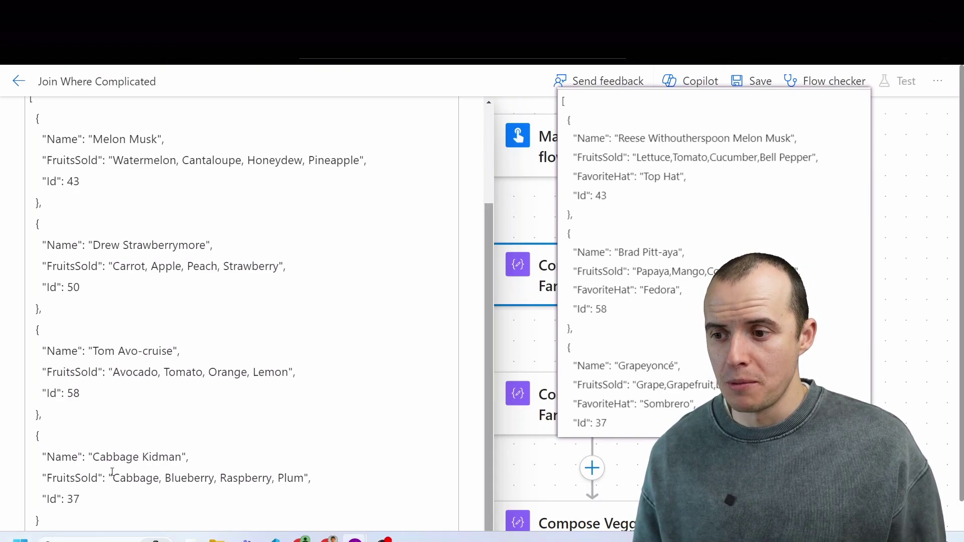
pyautogui.click(232, 434)
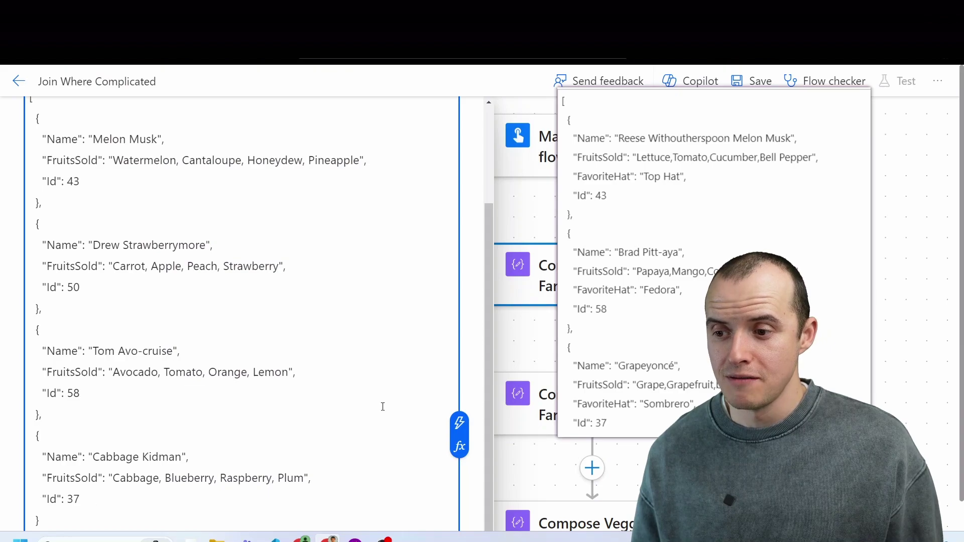
pyautogui.click(524, 379)
# Add a Compose action with input {"root": {"array": Compose Fruit Farmers Outputs}}
pyautogui.click(609, 383)
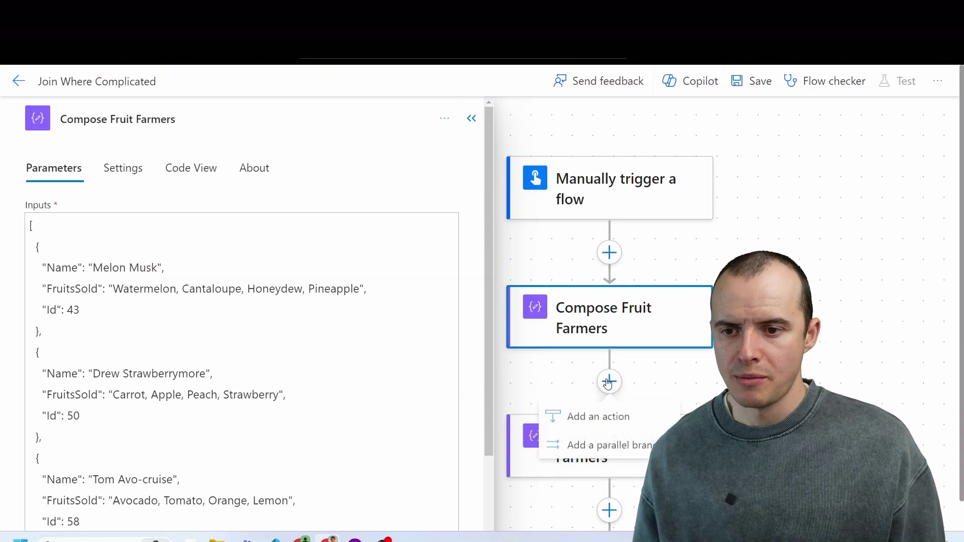
pyautogui.click(582, 416)
pyautogui.click(142, 172)
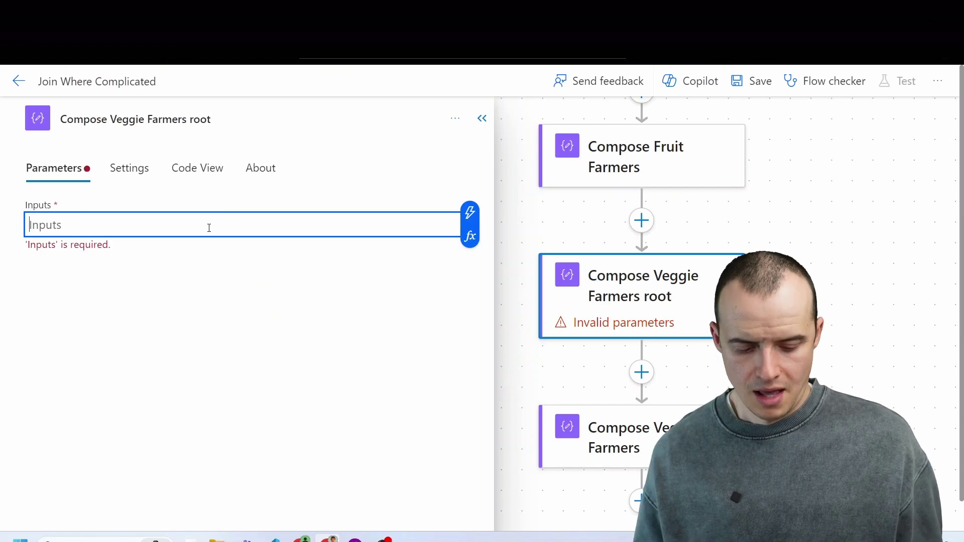
pyautogui.write('{')
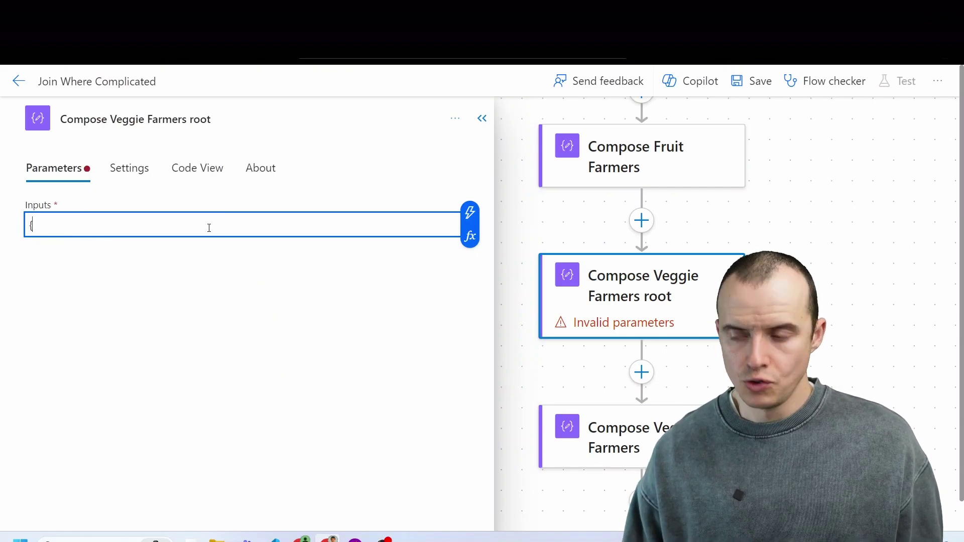
pyautogui.press('Return')
pyautogui.press('Return')
pyautogui.press('Up')
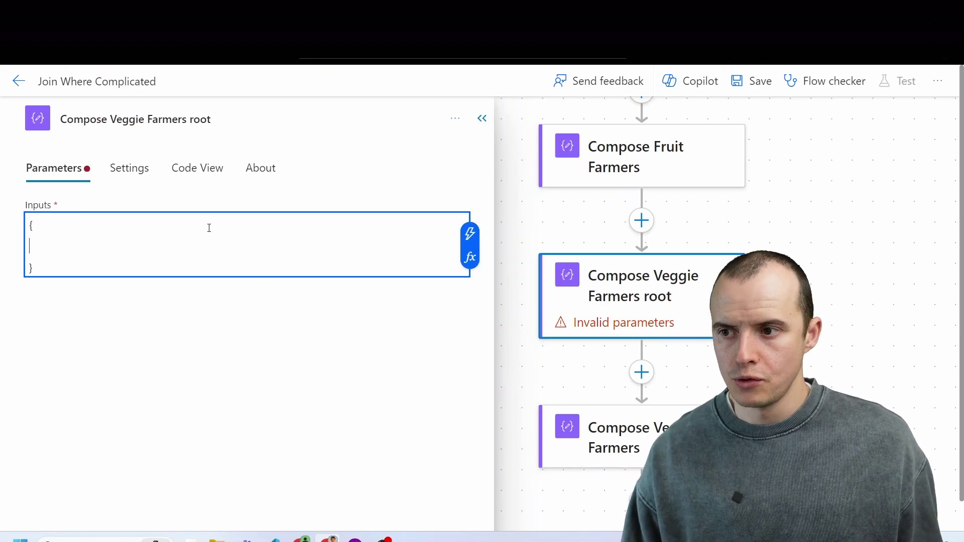
pyautogui.write('"roo')
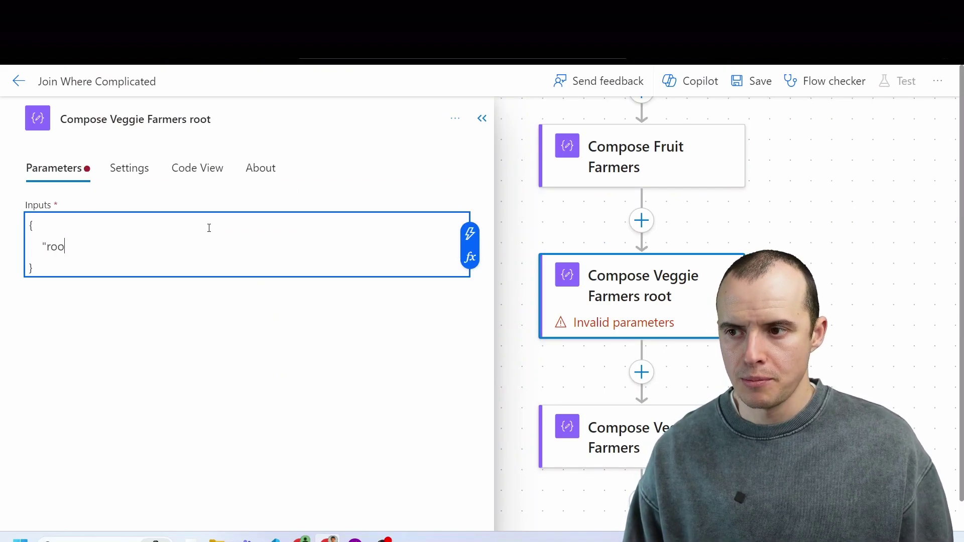
pyautogui.write('t": {')
pyautogui.press('Return')
pyautogui.press('Return')
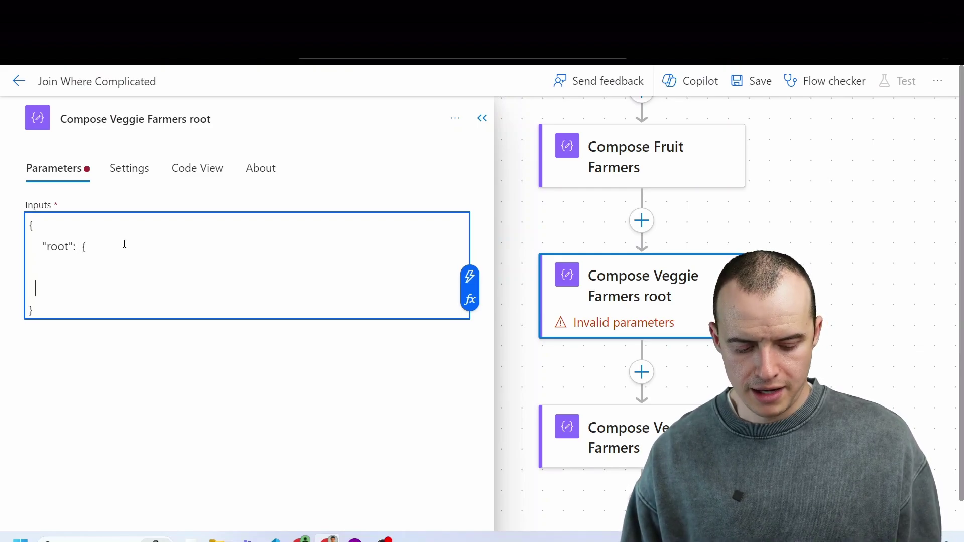
pyautogui.write('}')
pyautogui.press('Up')
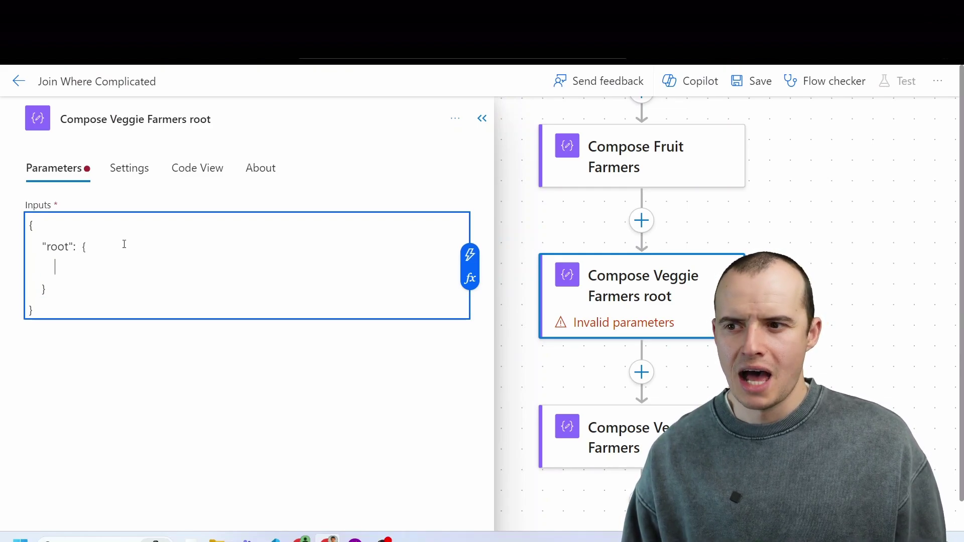
pyautogui.write('"array":')
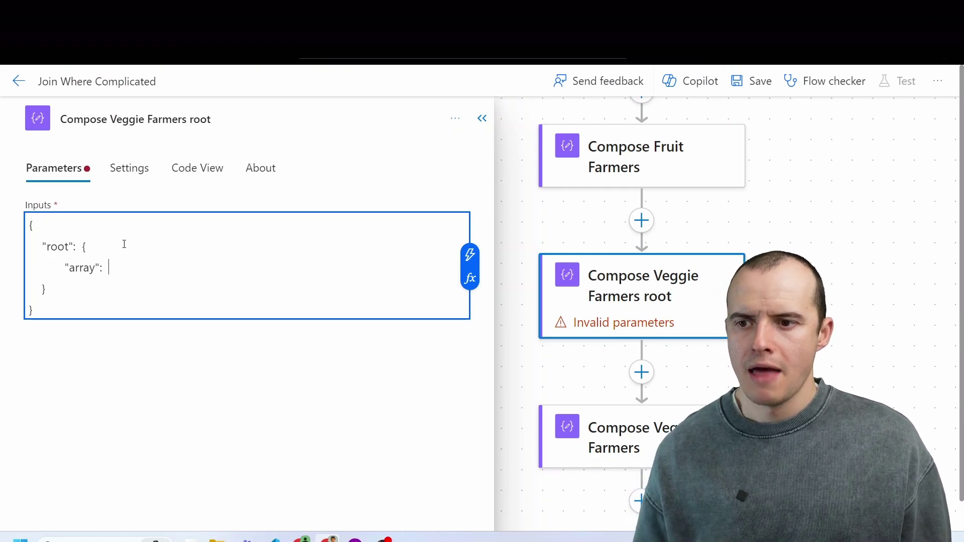
pyautogui.click(470, 254)
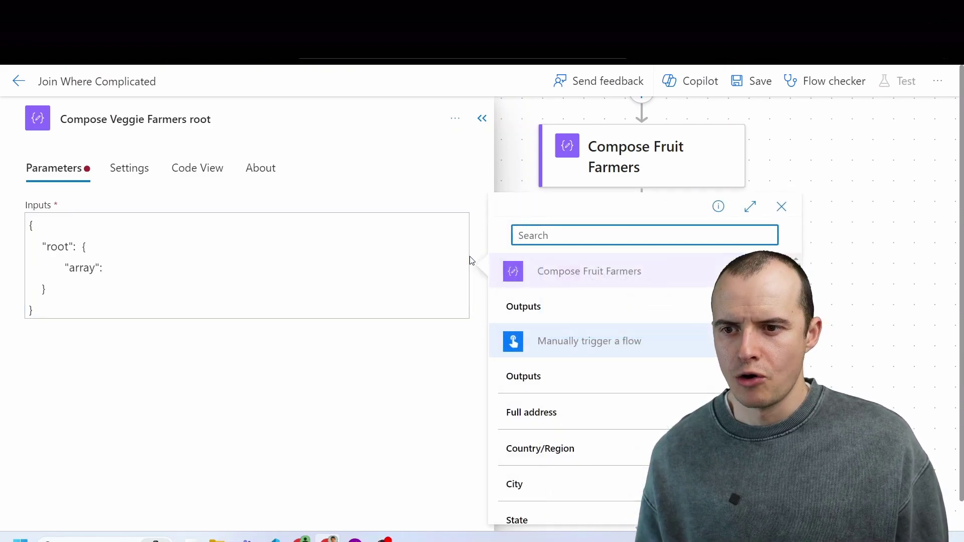
pyautogui.click(528, 306)
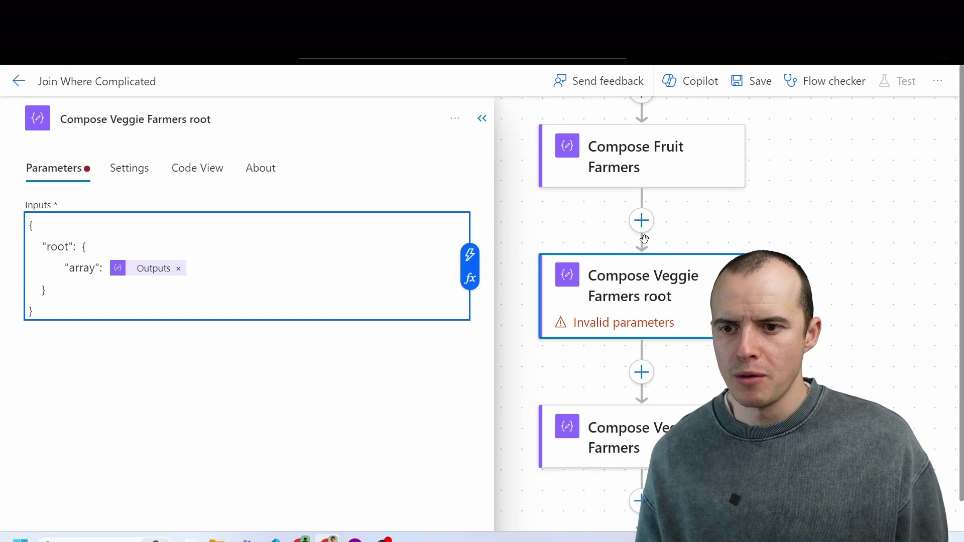
# Rename the new step to 'Compose Fruit Farmers root'
pyautogui.click(191, 119)
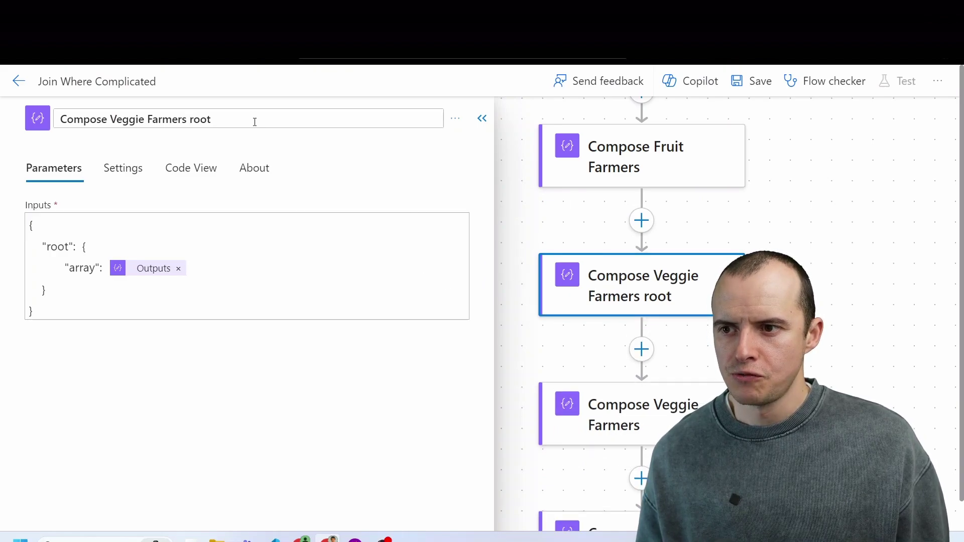
pyautogui.doubleClick(128, 119)
pyautogui.write('Fruit')
pyautogui.click(506, 187)
pyautogui.scroll(1, 718, 350)
# Add another Compose action after the Compose Fruit Farmers root step
pyautogui.click(641, 385)
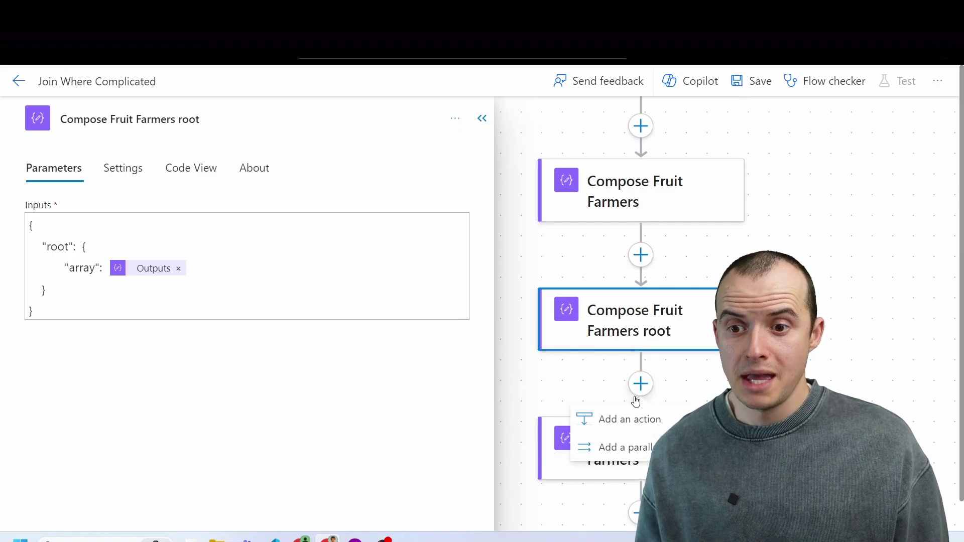
pyautogui.click(633, 419)
pyautogui.click(161, 167)
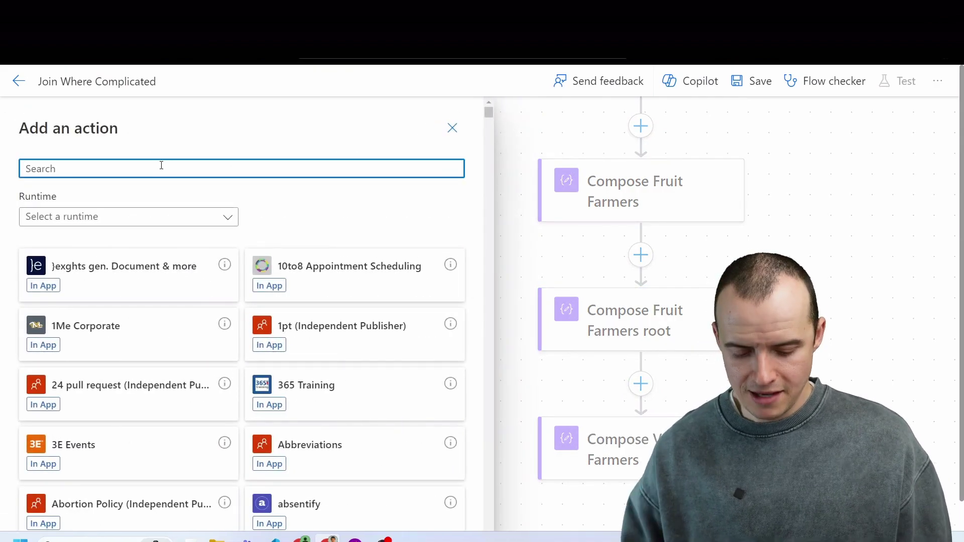
pyautogui.write('compose')
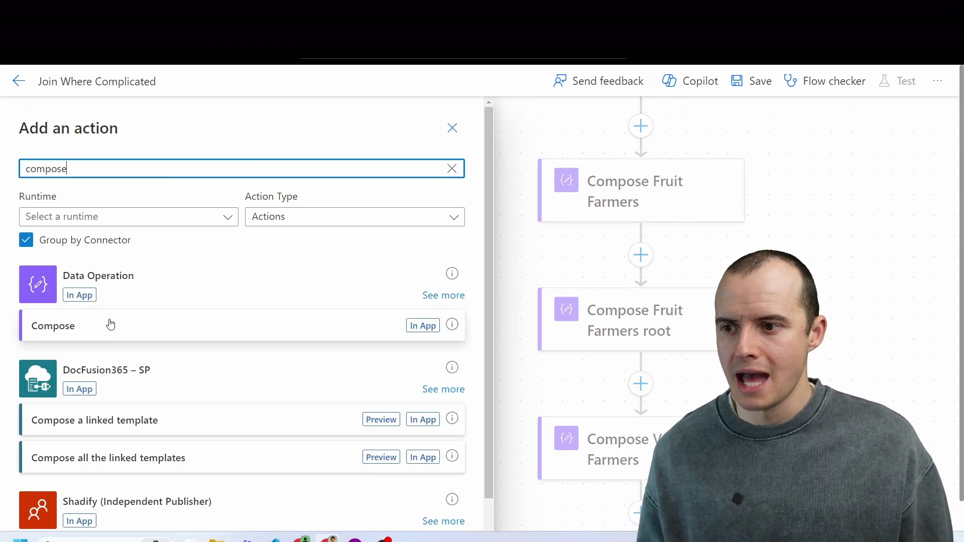
pyautogui.click(105, 334)
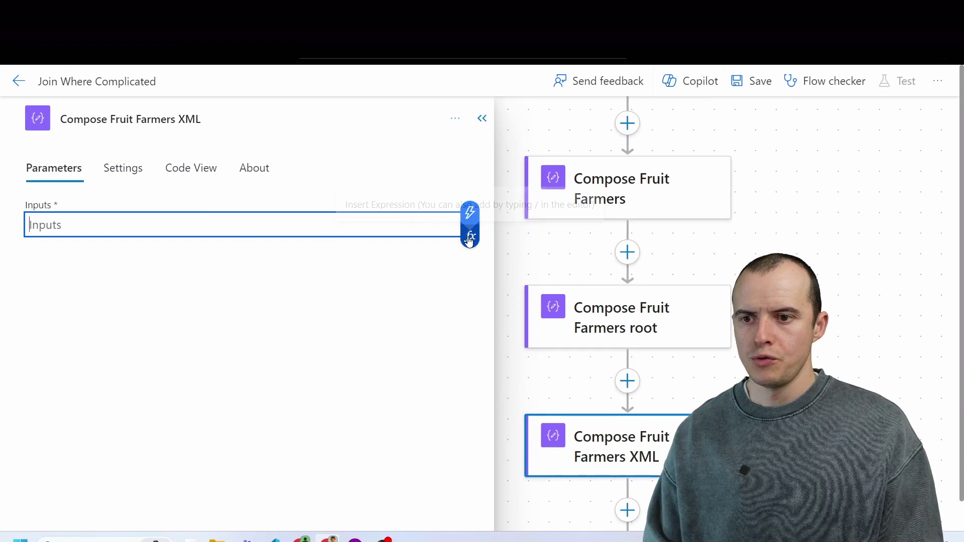
# Set its Inputs to xml(outputs('Compose_Fruit_Farmers_root')), then save and test-run the flow
pyautogui.click(469, 232)
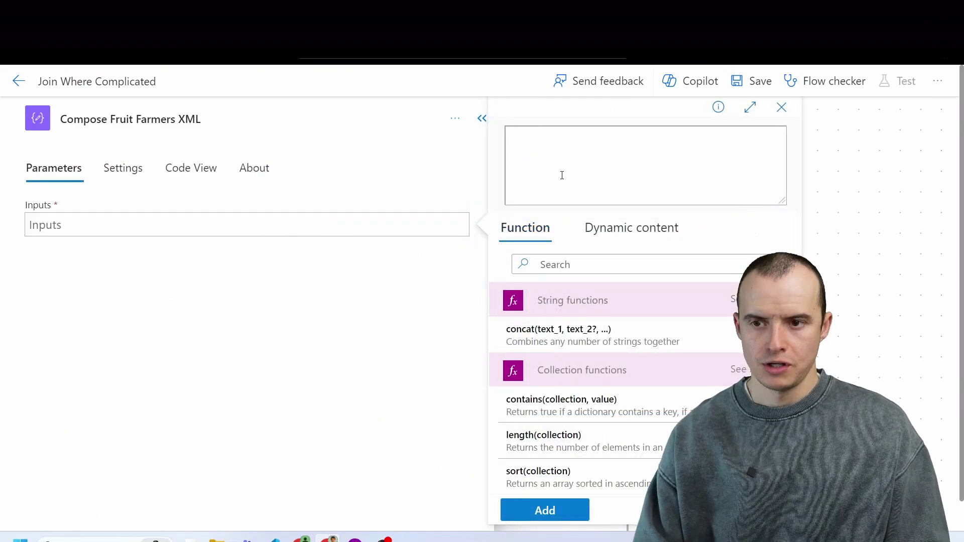
pyautogui.write('xml(')
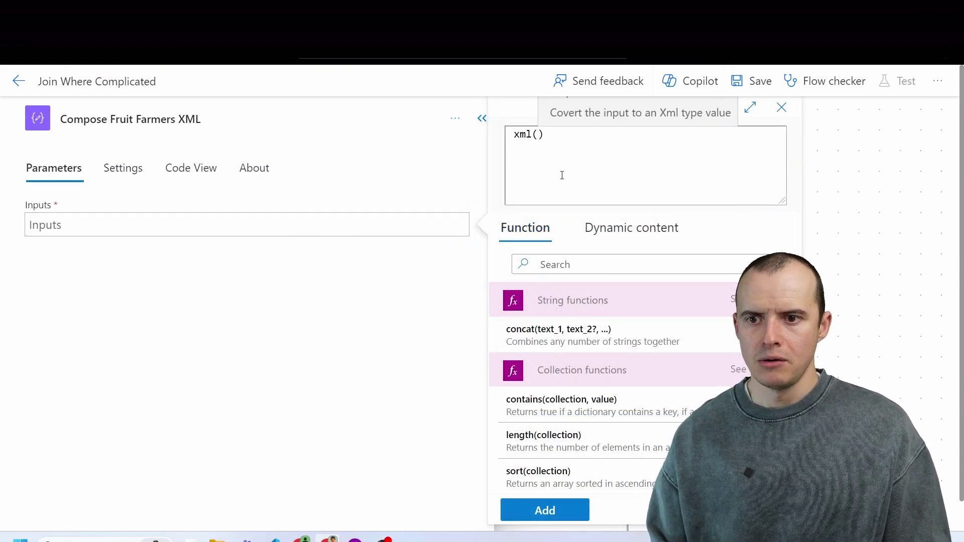
pyautogui.click(609, 227)
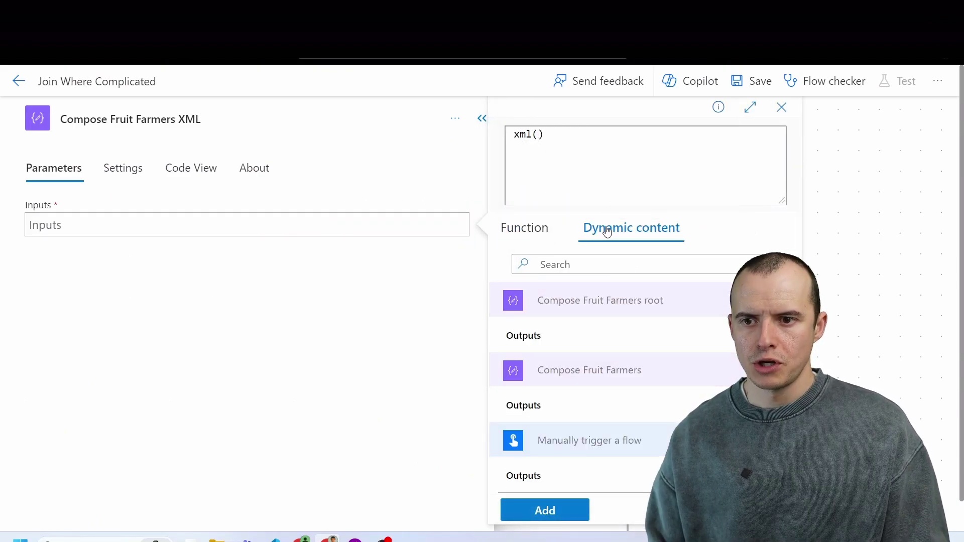
pyautogui.click(563, 332)
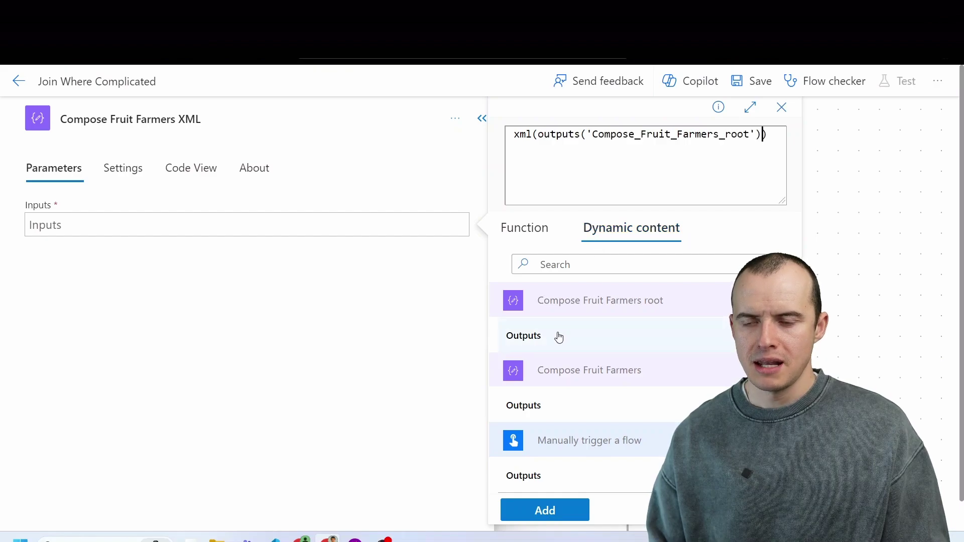
pyautogui.click(535, 511)
pyautogui.click(758, 90)
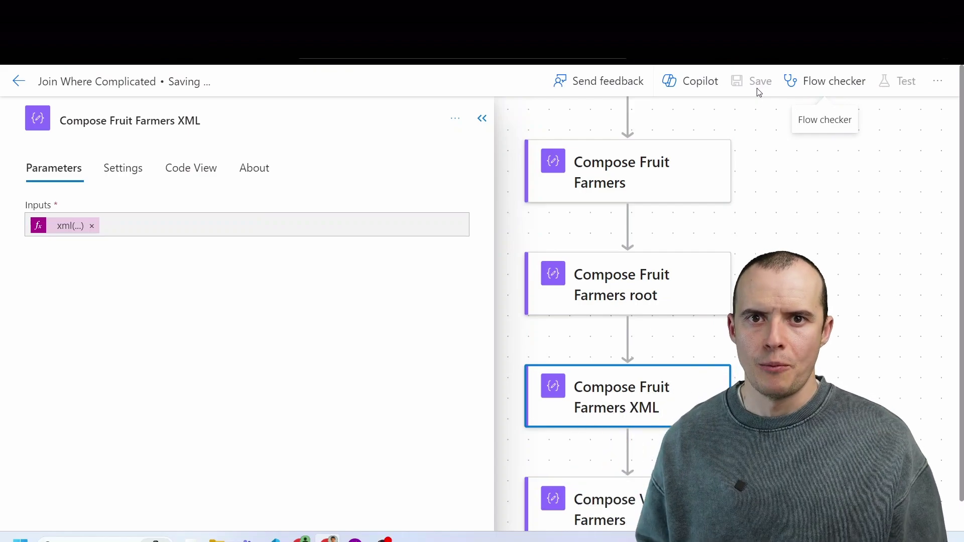
pyautogui.click(896, 80)
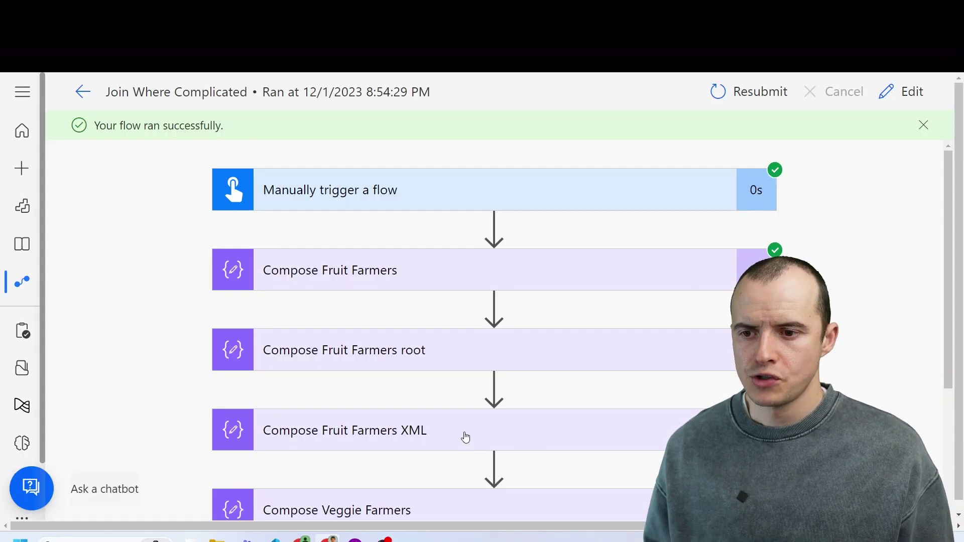
# Copy the generated fruit farmers XML from the run and paste it, formatted, into xpather.com
pyautogui.click(466, 438)
pyautogui.scroll(-4, 467, 352)
pyautogui.click(458, 384)
pyautogui.tripleClick(458, 374)
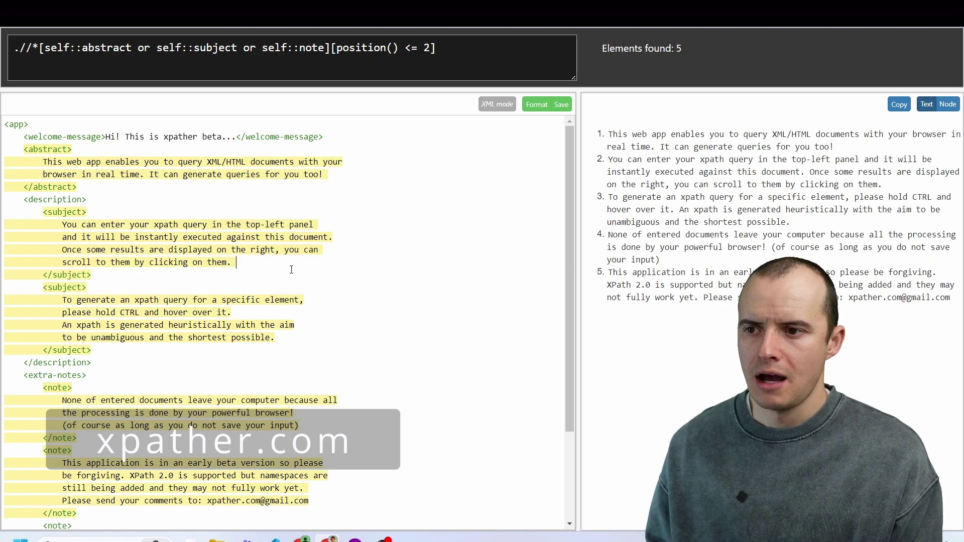
pyautogui.press('ctrl')
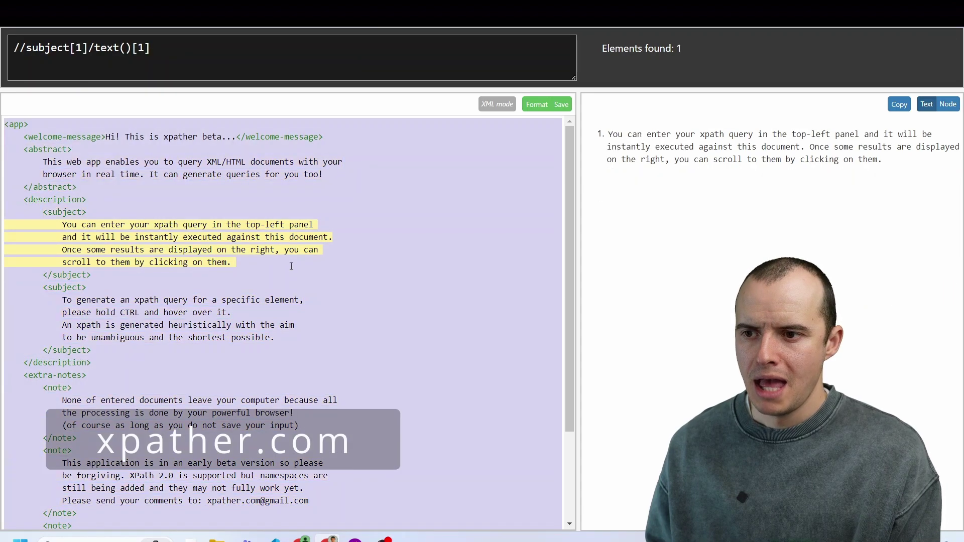
pyautogui.hotkey('ctrl', 'a')
pyautogui.hotkey('ctrl', 'v')
pyautogui.click(527, 105)
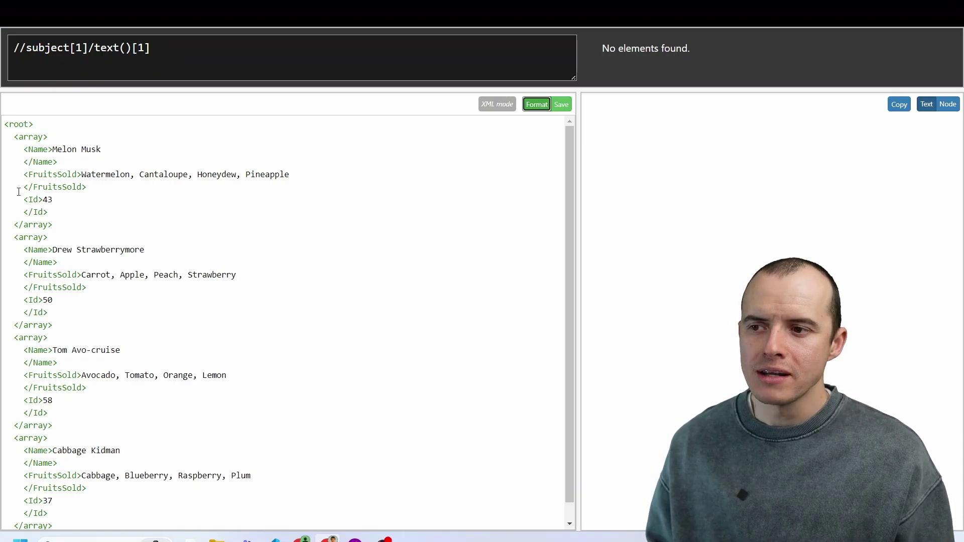
# Inspect the FruitsSold and Id 43 elements, select all the XML, and switch to ChatGPT
pyautogui.doubleClick(45, 173)
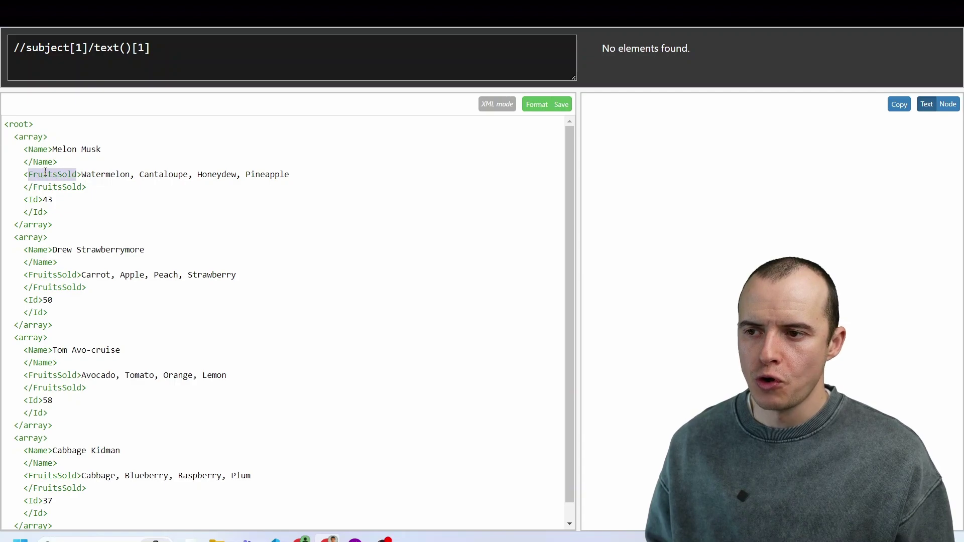
pyautogui.moveTo(29, 199); pyautogui.dragTo(64, 211)
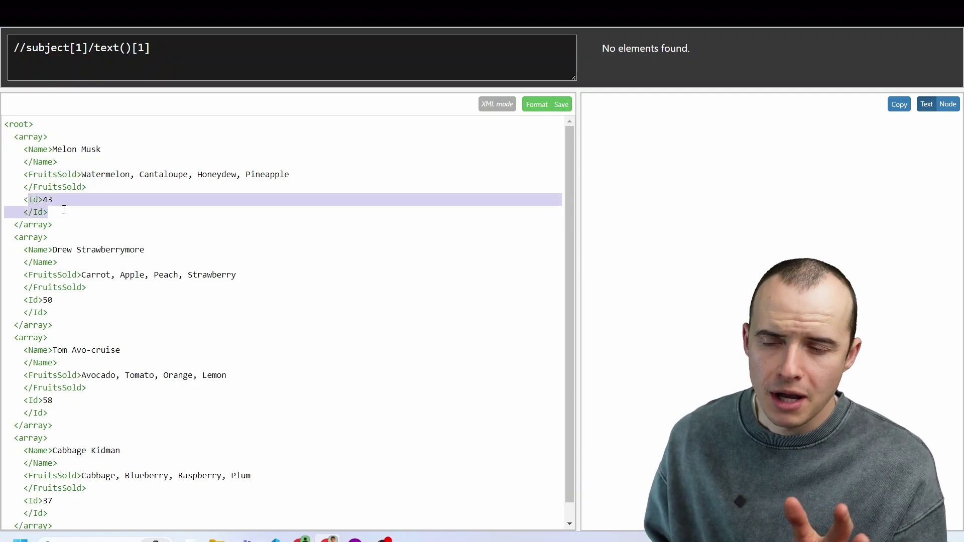
pyautogui.click(108, 136)
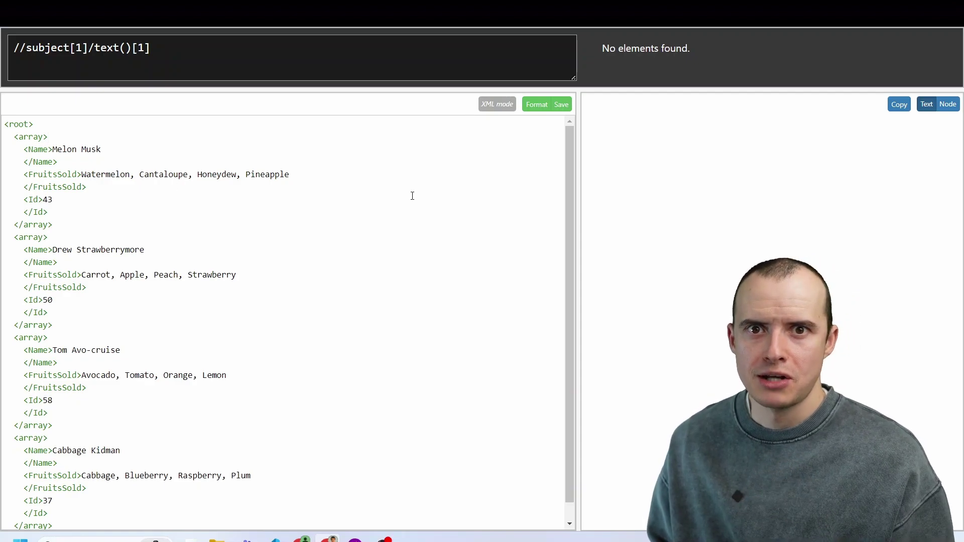
pyautogui.hotkey('ctrl', 'a')
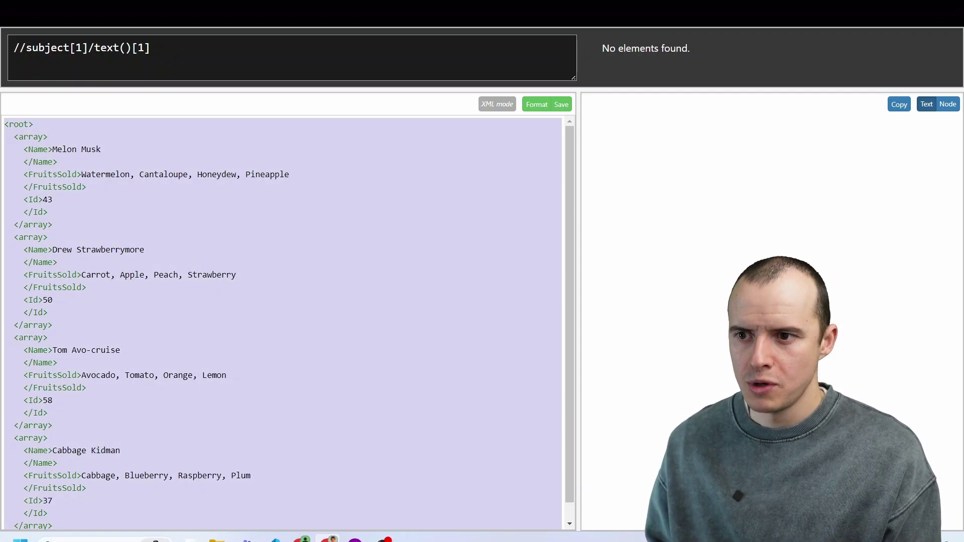
pyautogui.hotkey('ctrl', 'Tab')
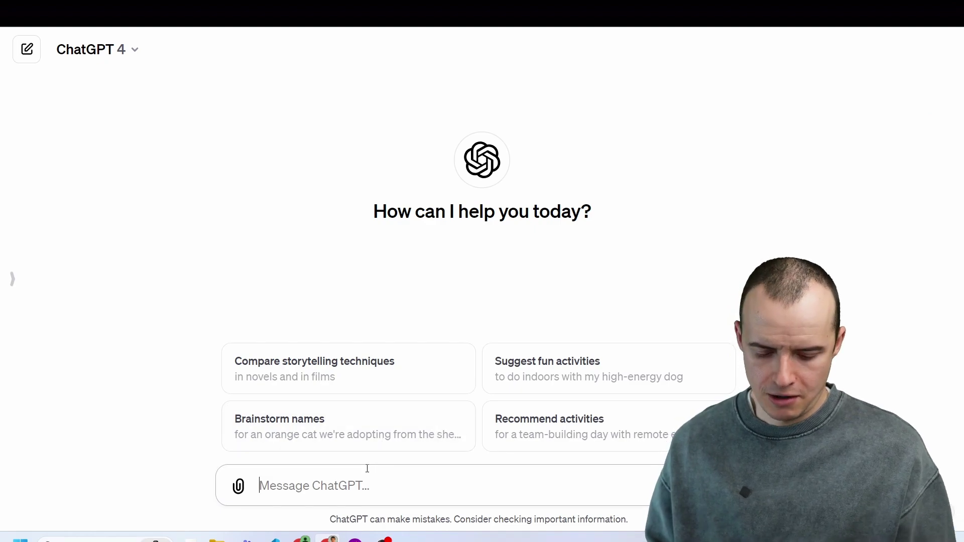
# Ask ChatGPT for an XPath selecting FruitsSold where Id is 43 and copy /root/array[Id='43']/FruitsSold
pyautogui.write('From this XML ')
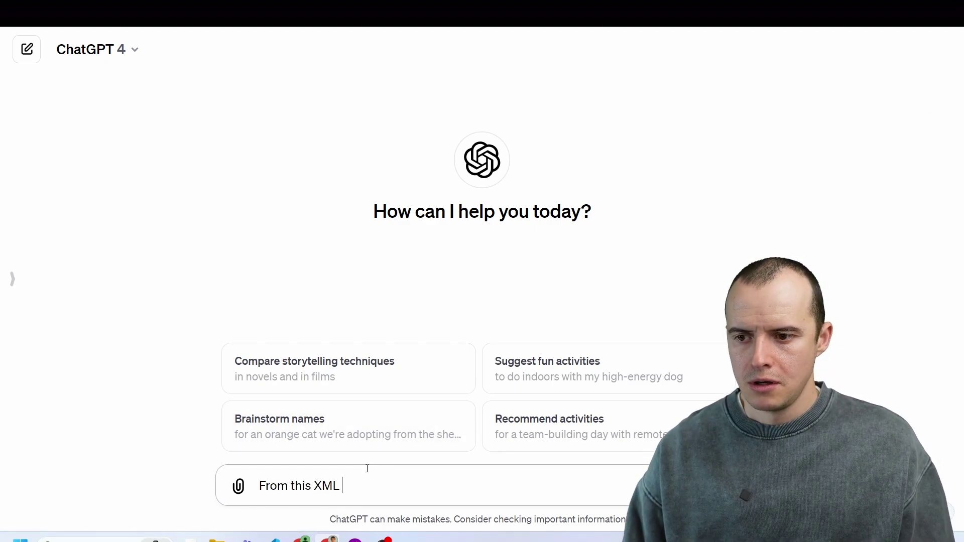
pyautogui.write('write')
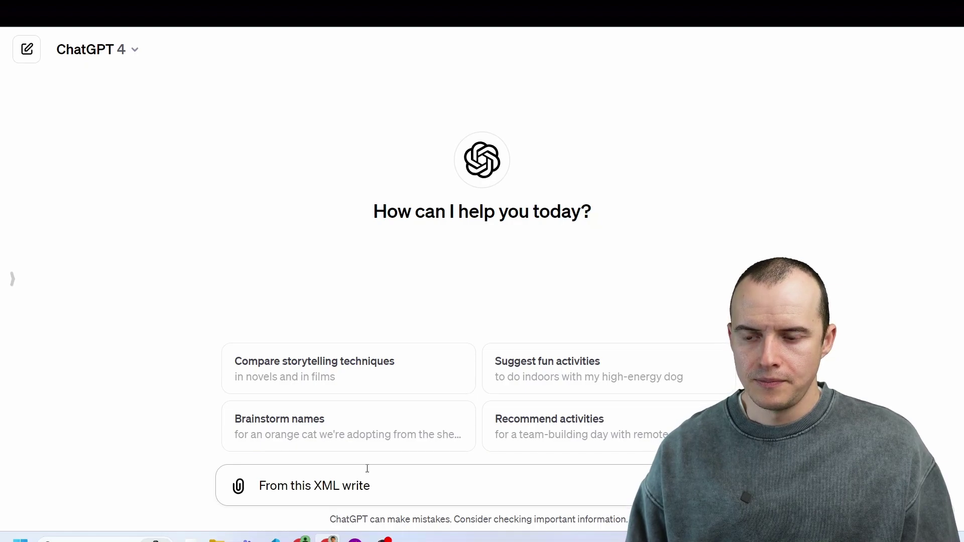
pyautogui.write(' xpath')
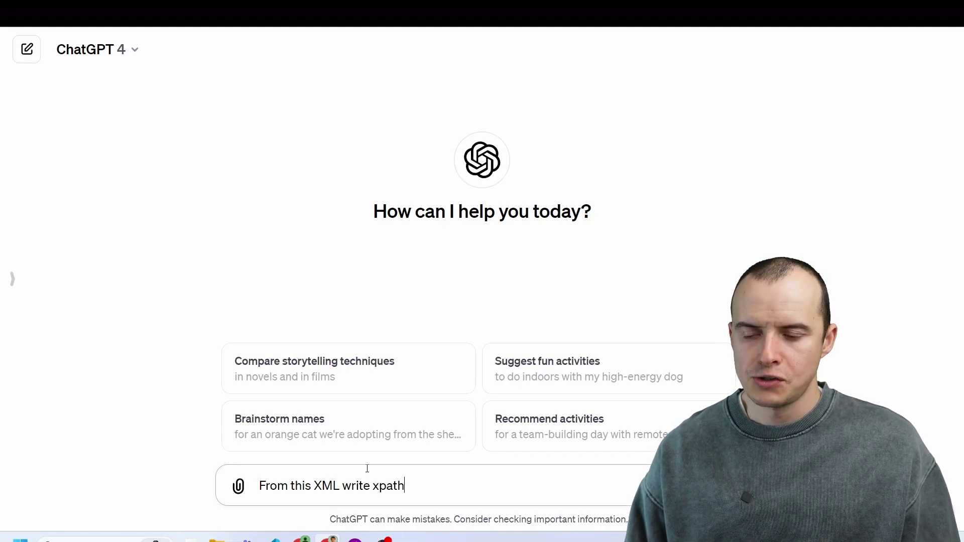
pyautogui.write(' to select the ')
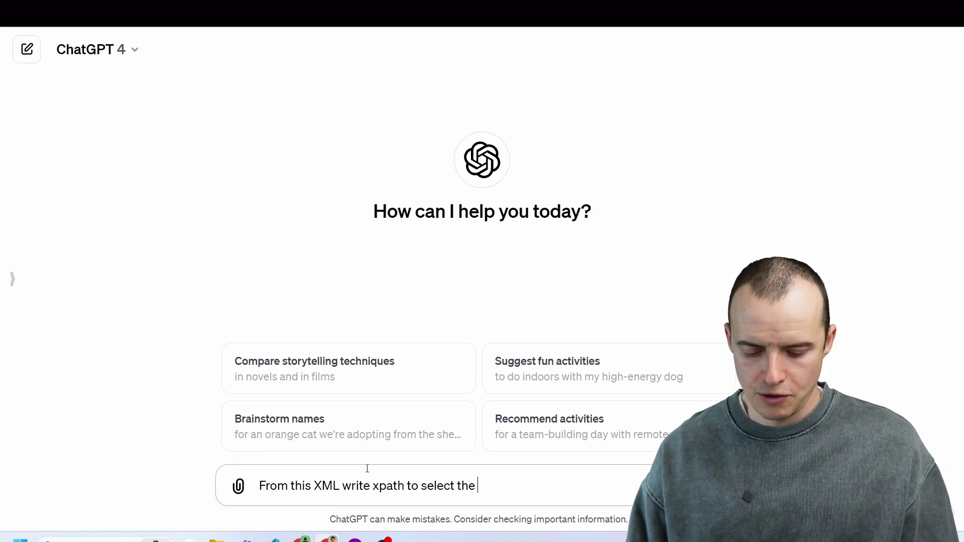
pyautogui.write('Fruist')
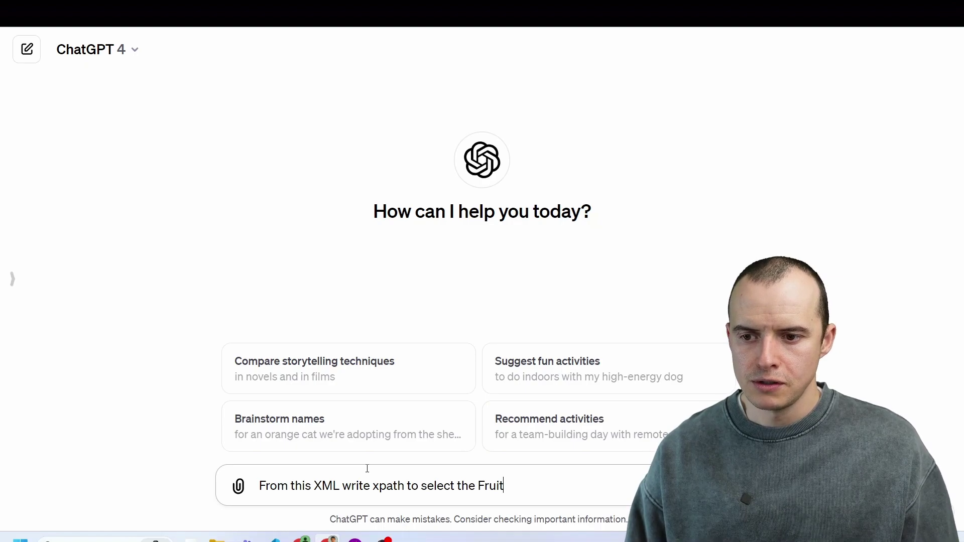
pyautogui.write('s')
pyautogui.write('Sold property where ID =')
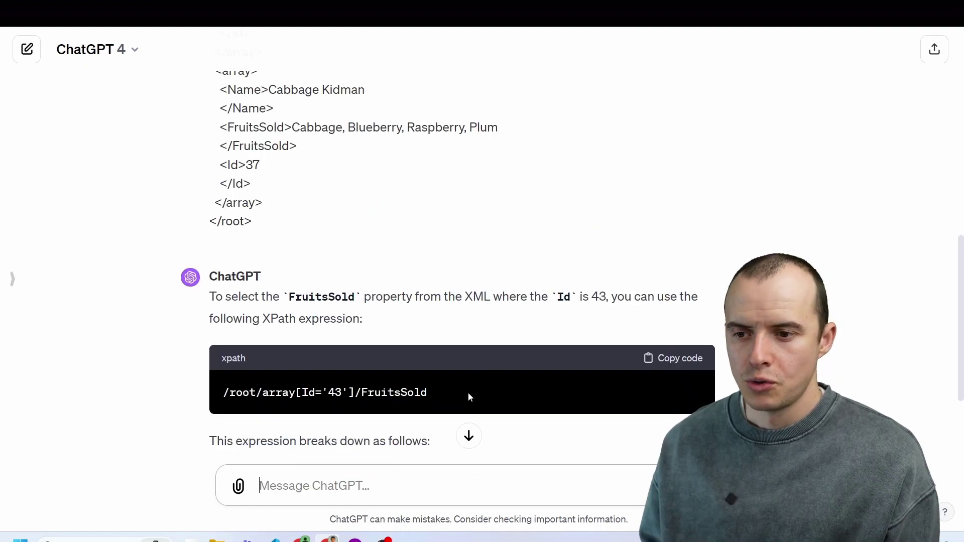
pyautogui.click(649, 359)
# In the XPath tester, enter /root/array[Id=43]/FruitsSold/text() with 43 unquoted, then select it
pyautogui.hotkey('alt', 'Tab')
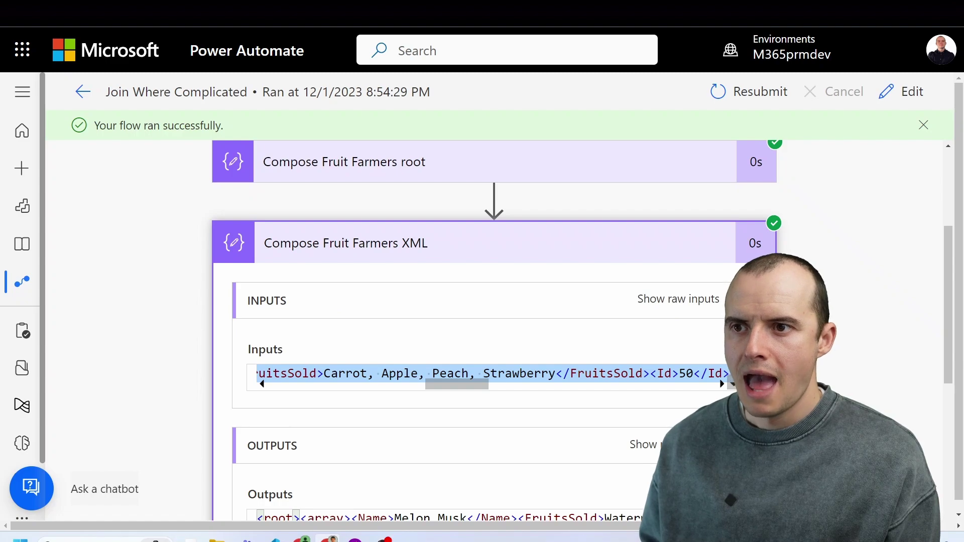
pyautogui.hotkey('alt', 'Tab')
pyautogui.moveTo(211, 53); pyautogui.dragTo(8, 42)
pyautogui.hotkey('ctrl', 'v')
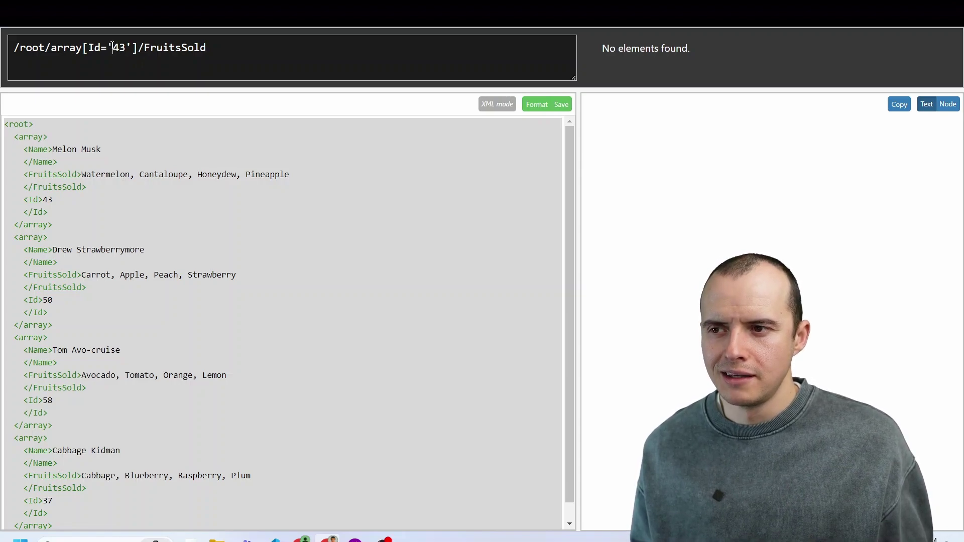
pyautogui.click(112, 46)
pyautogui.press('BackSpace')
pyautogui.click(126, 47)
pyautogui.press('BackSpace')
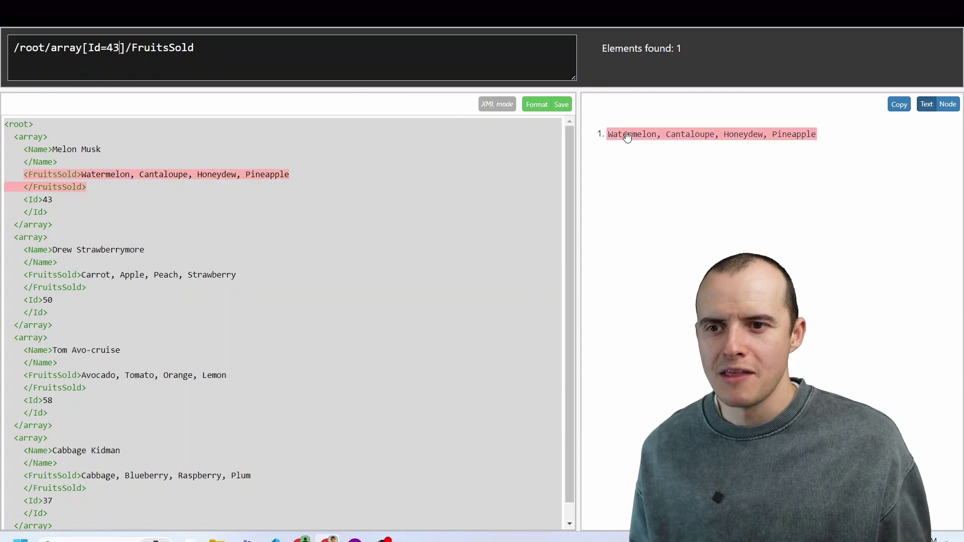
pyautogui.click(268, 67)
pyautogui.write('/text()')
pyautogui.hotkey('ctrl', 'a')
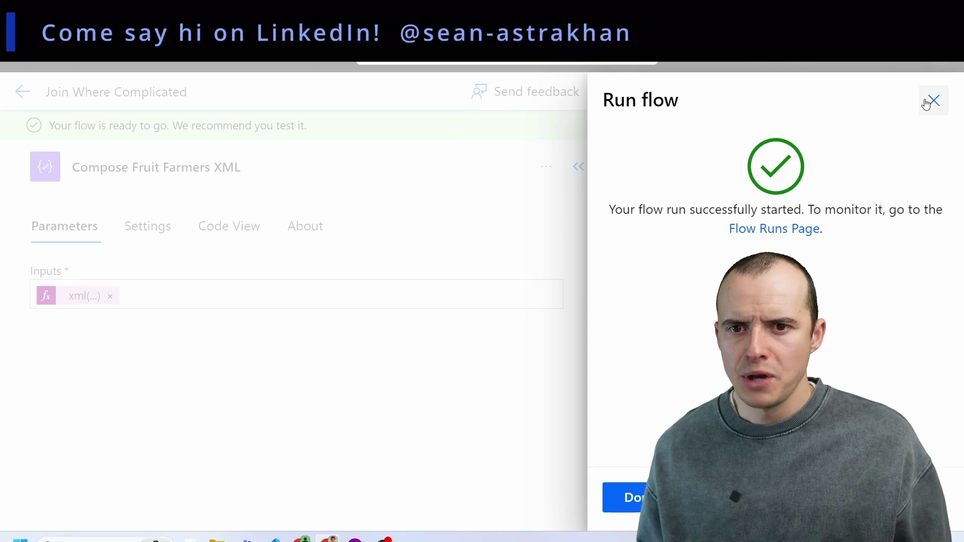
# Close the test panel and add a Compose action after Compose Fruit Farmers XML
pyautogui.click(929, 101)
pyautogui.click(926, 103)
pyautogui.click(550, 406)
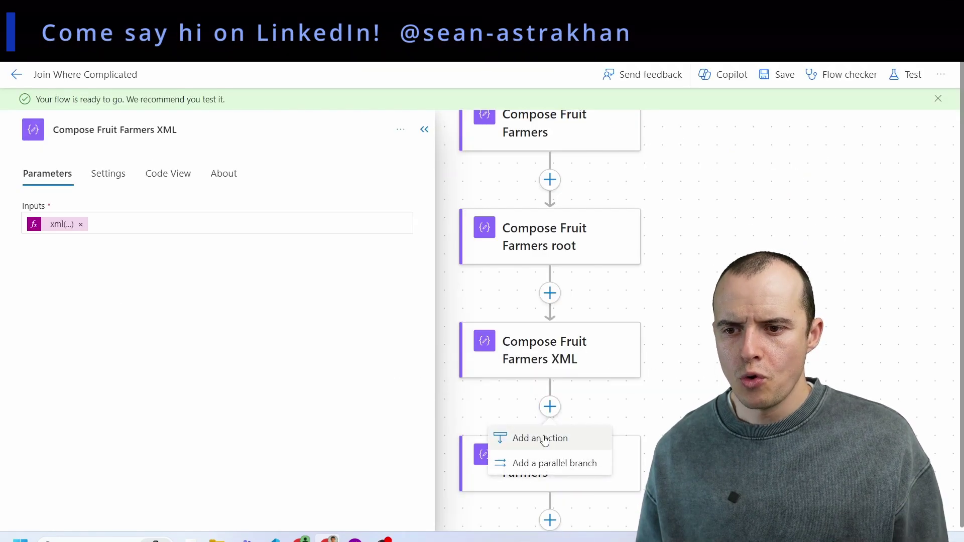
pyautogui.click(522, 438)
pyautogui.click(81, 175)
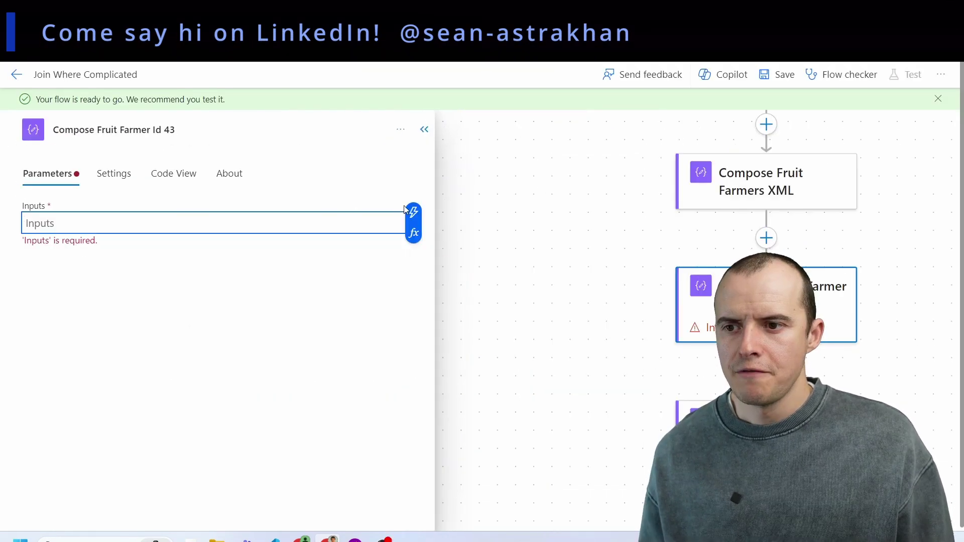
# Draft the Inputs expression xpath(outputs('Compose_Fruit_Farmers_XML'), '/root/array[Id=43]/FruitsSold/text()')
pyautogui.click(414, 233)
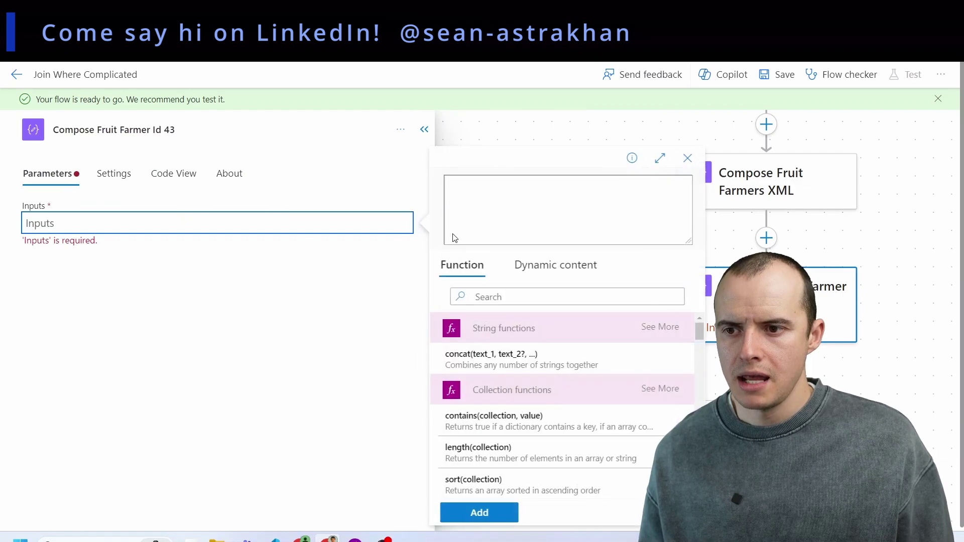
pyautogui.write('xpath(')
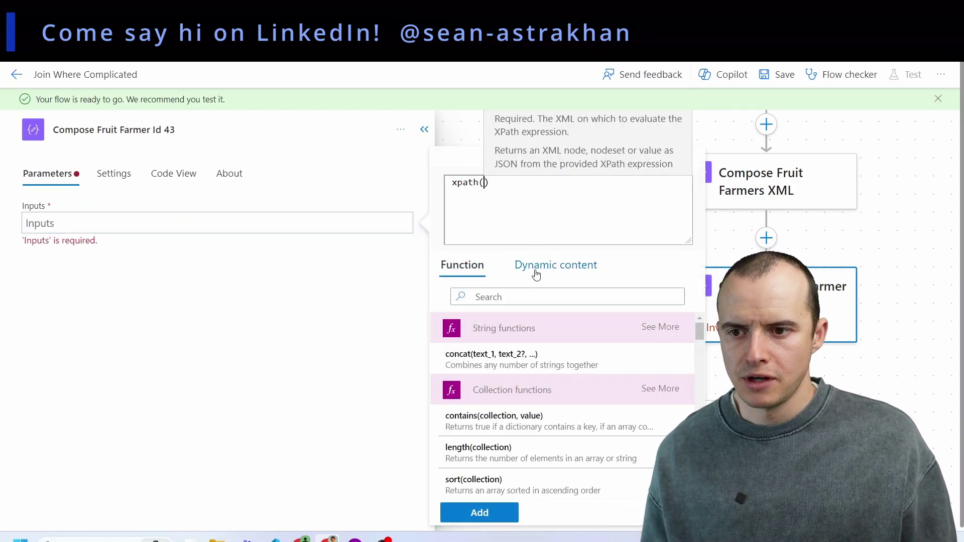
pyautogui.click(535, 269)
pyautogui.click(509, 358)
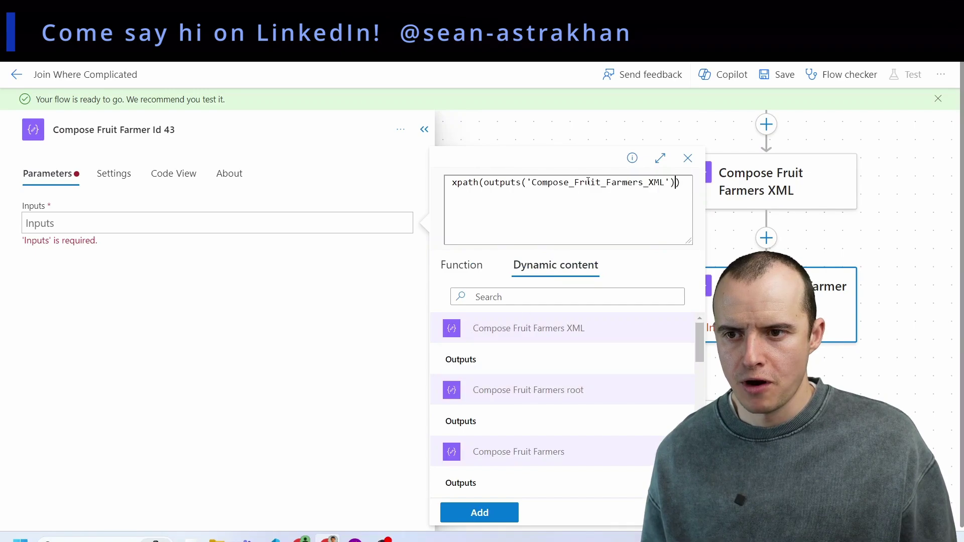
pyautogui.write(', ')
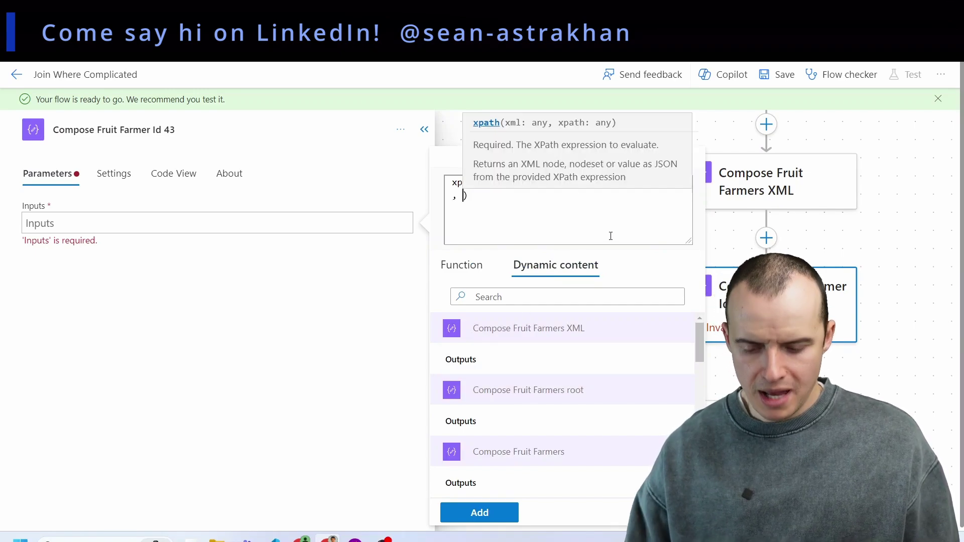
pyautogui.write("'")
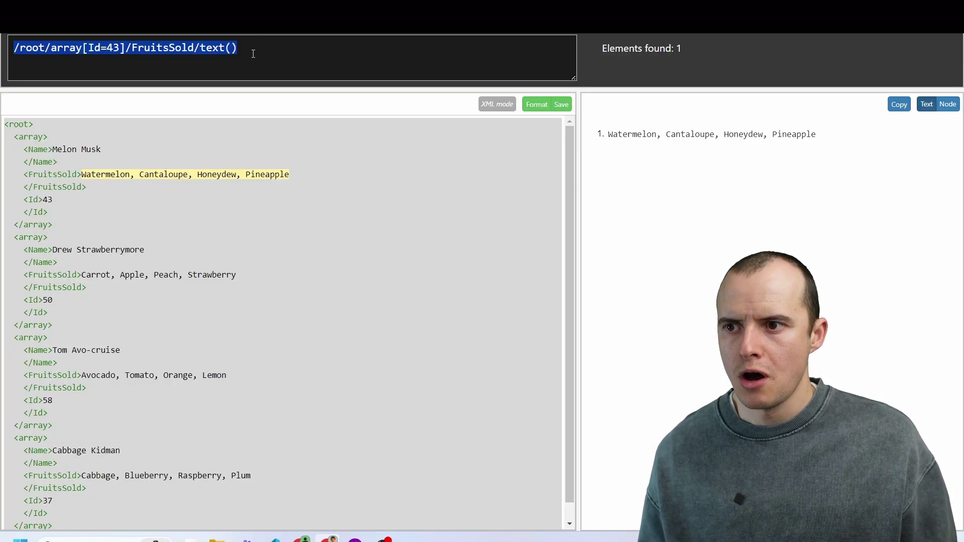
pyautogui.moveTo(253, 53); pyautogui.dragTo(1, 35)
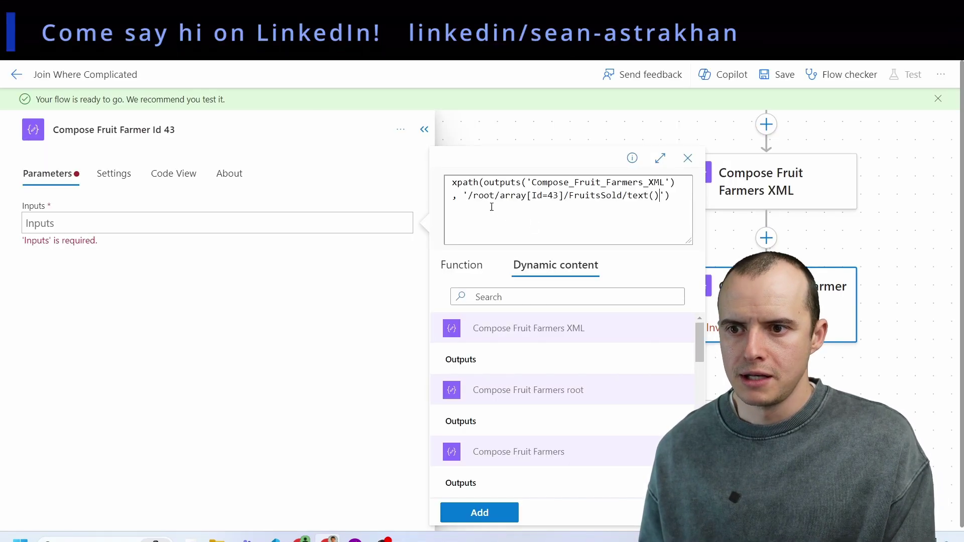
# Insert the xpath expression into Inputs and check the returned fruit list in the run
pyautogui.click(479, 512)
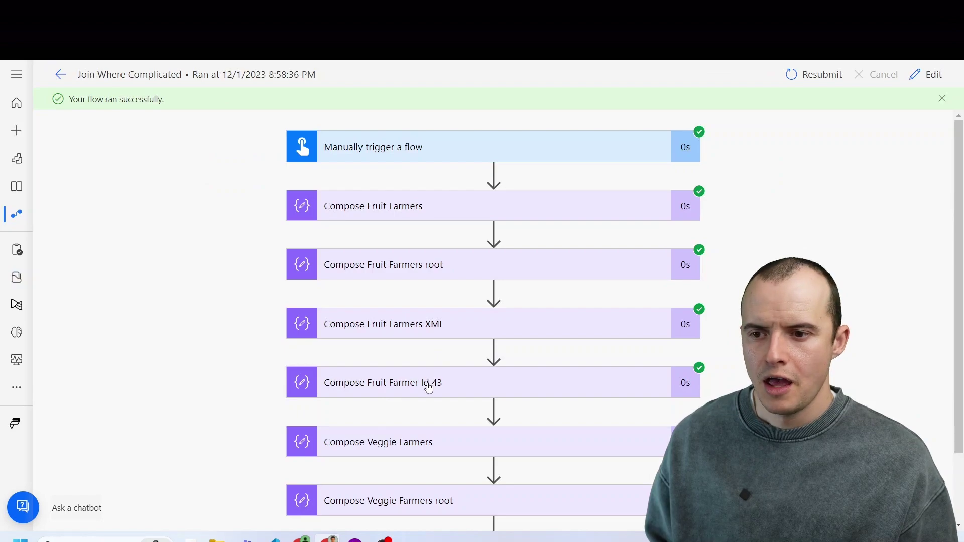
pyautogui.click(430, 384)
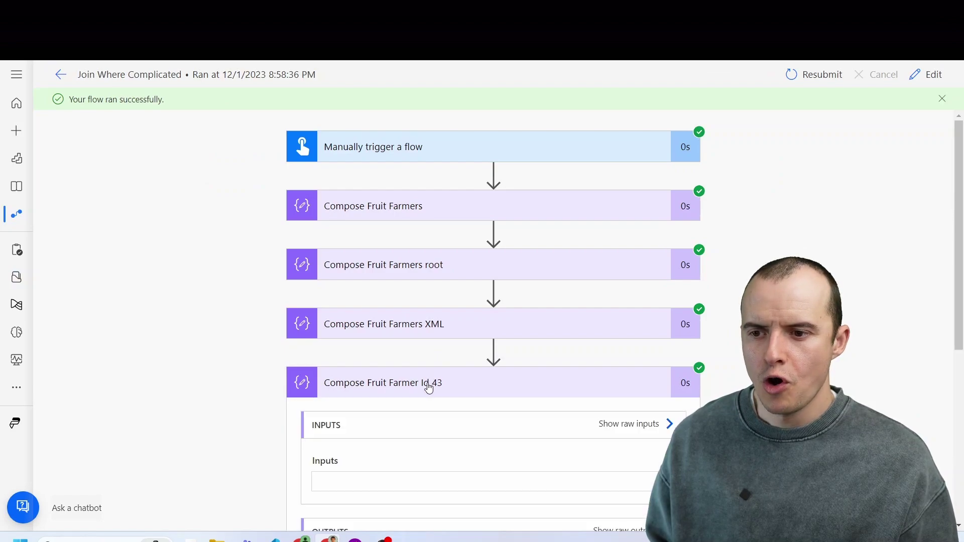
pyautogui.scroll(-1, 437, 452)
pyautogui.tripleClick(419, 427)
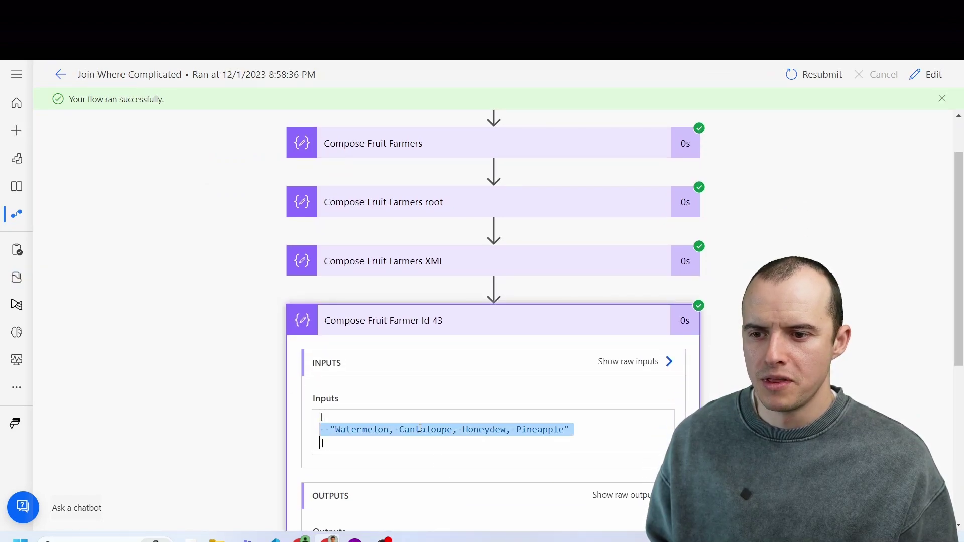
pyautogui.moveTo(357, 438); pyautogui.dragTo(297, 404)
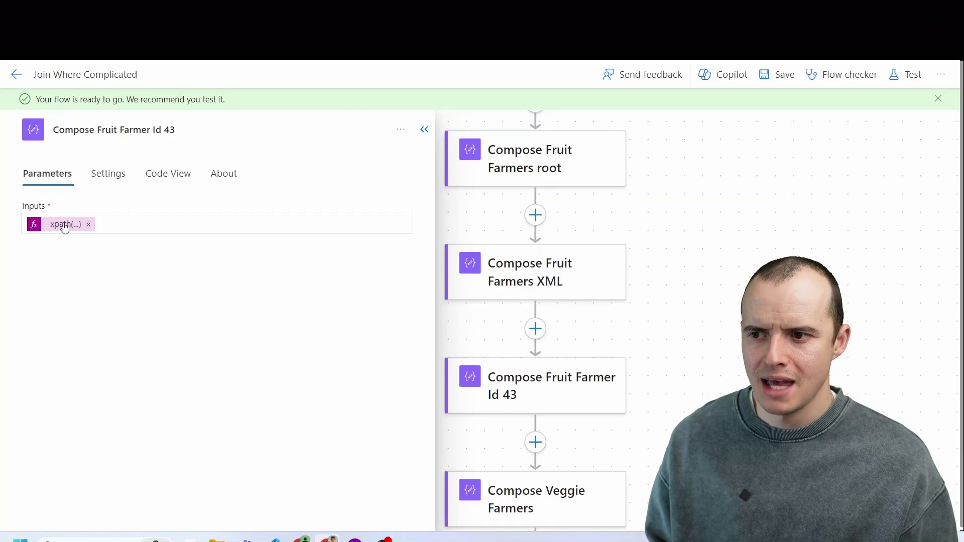
# Edit the xpath expression to append ?[0] for the first match and update it
pyautogui.click(175, 224)
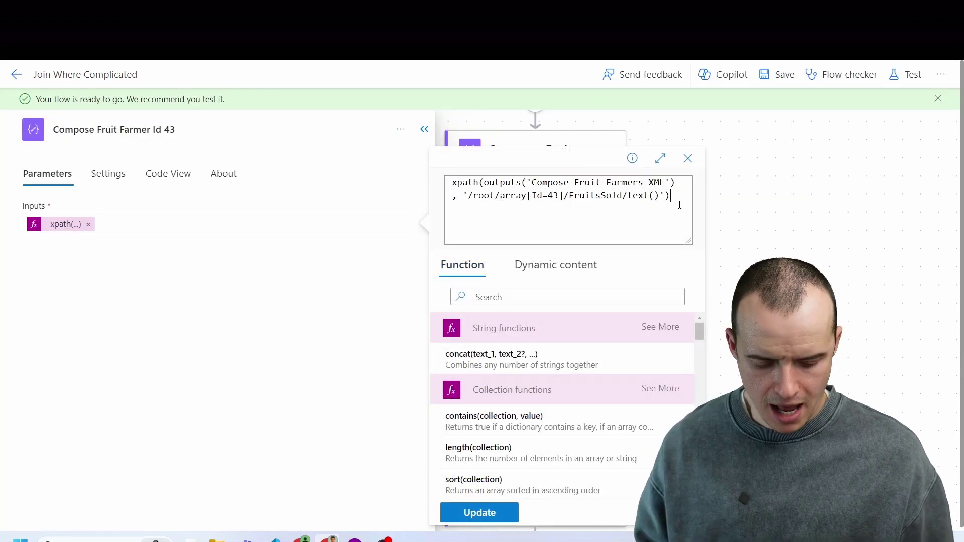
pyautogui.write("'")
pyautogui.press('BackSpace')
pyautogui.write('0')
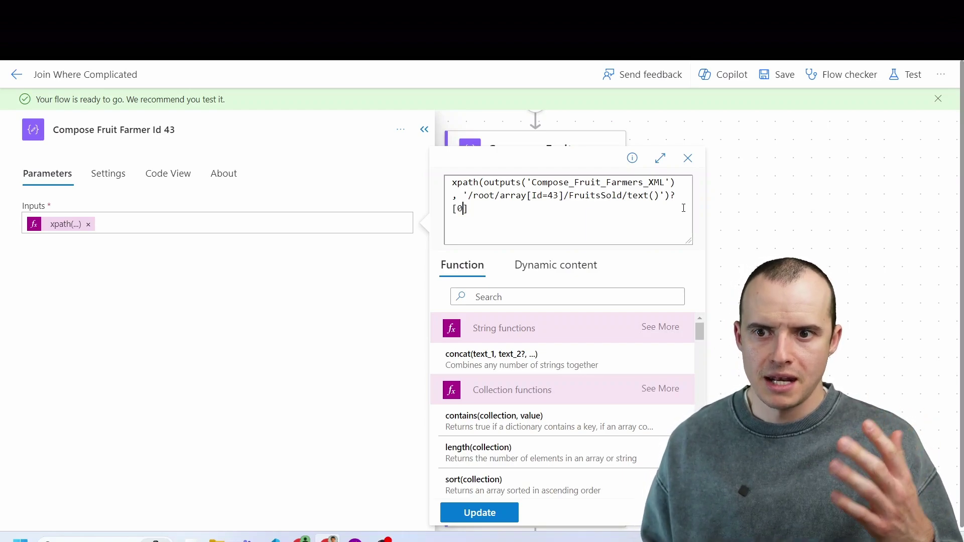
pyautogui.moveTo(672, 196); pyautogui.dragTo(676, 195)
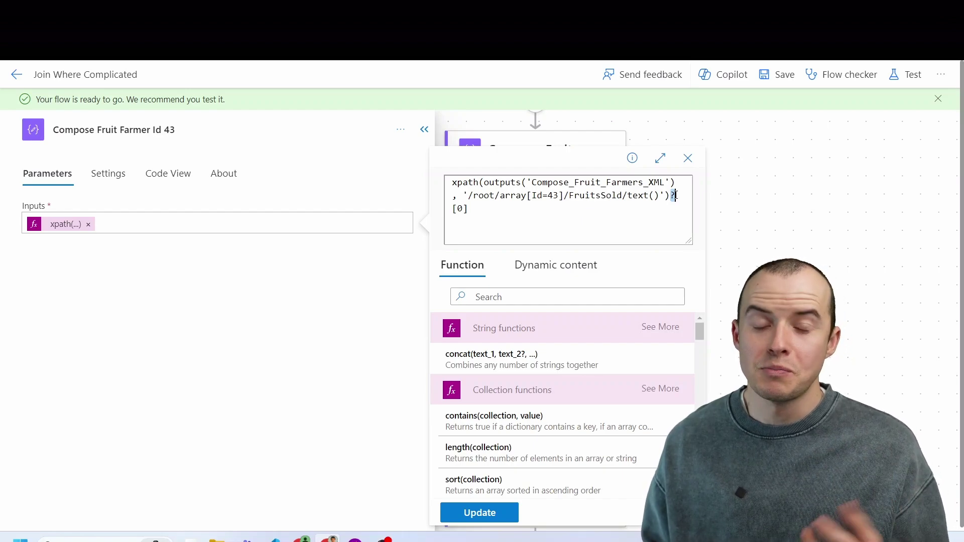
pyautogui.doubleClick(621, 196)
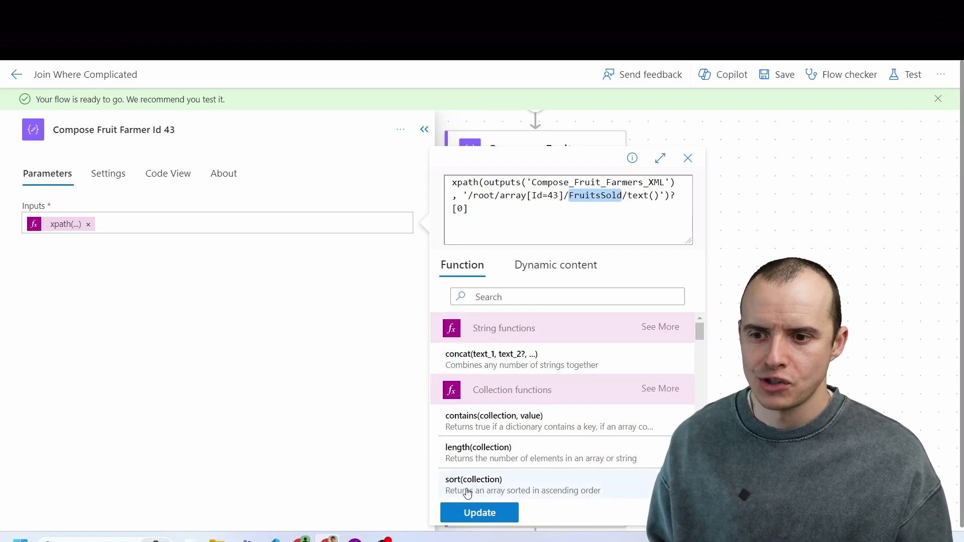
pyautogui.click(466, 512)
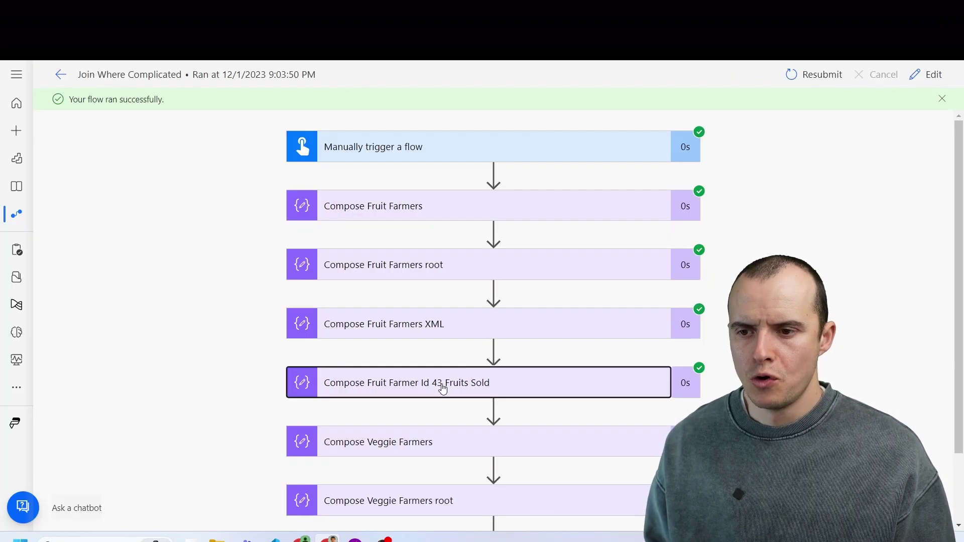
# Check farmer 43's run result, which lists Cantaloupe among the fruits sold
pyautogui.click(442, 380)
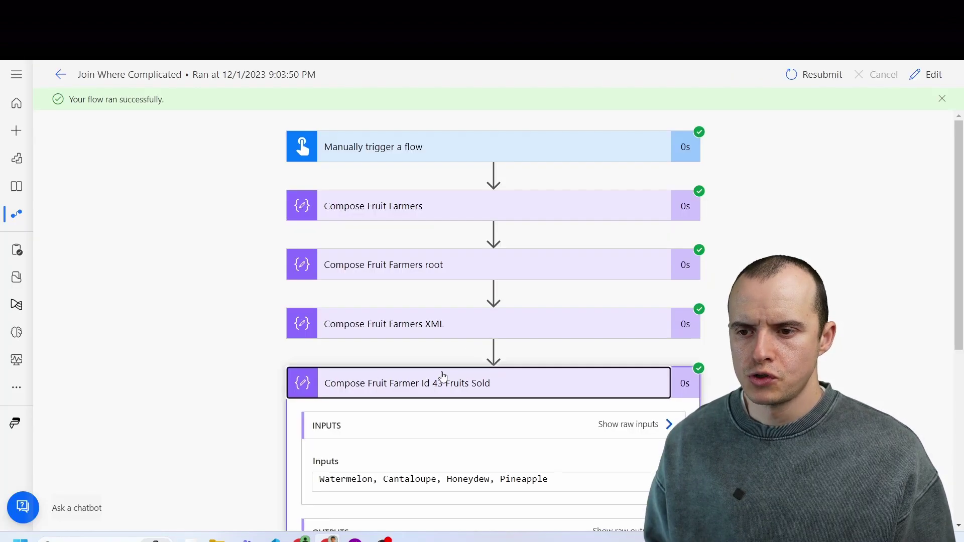
pyautogui.doubleClick(398, 479)
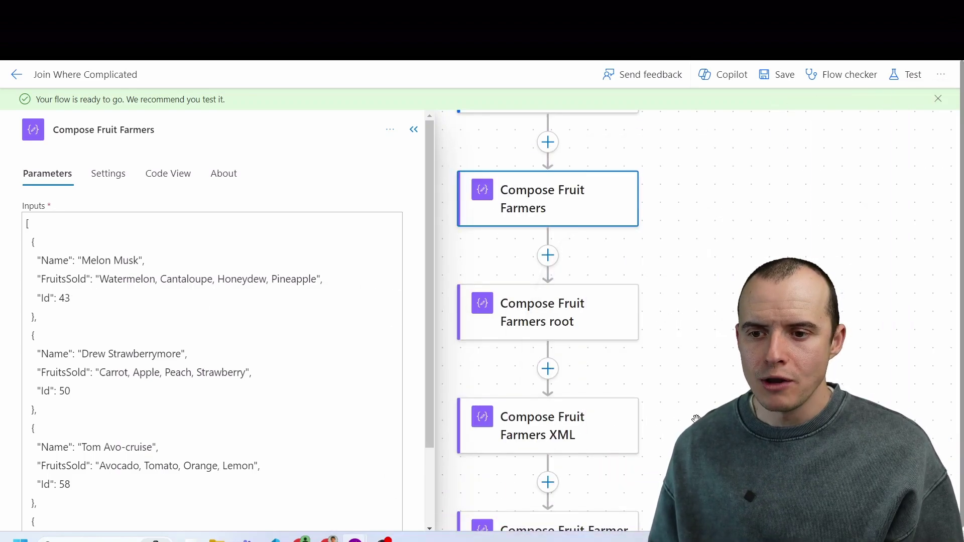
pyautogui.scroll(-8, 695, 413)
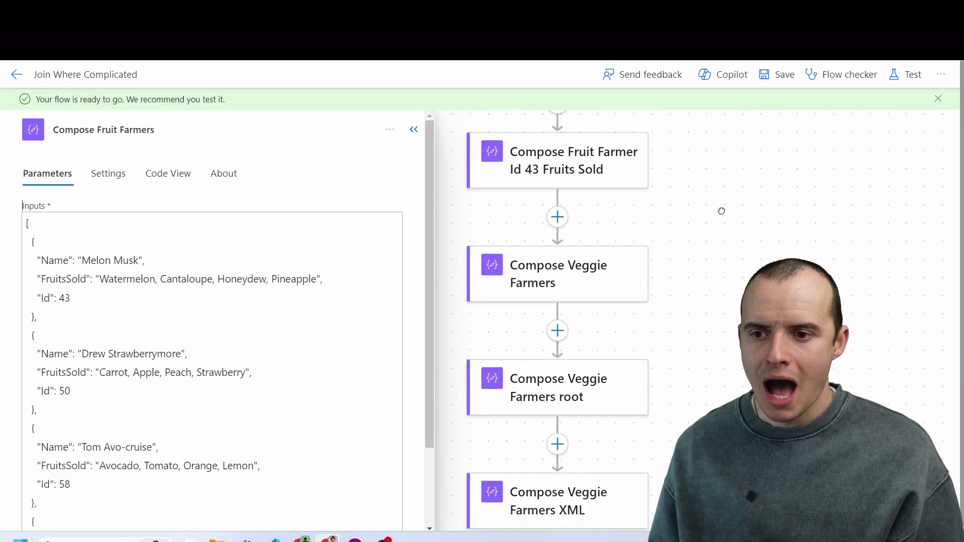
# Inspect the Compose Veggie Farmers, root and XML steps, then start inserting after the XML step
pyautogui.click(581, 273)
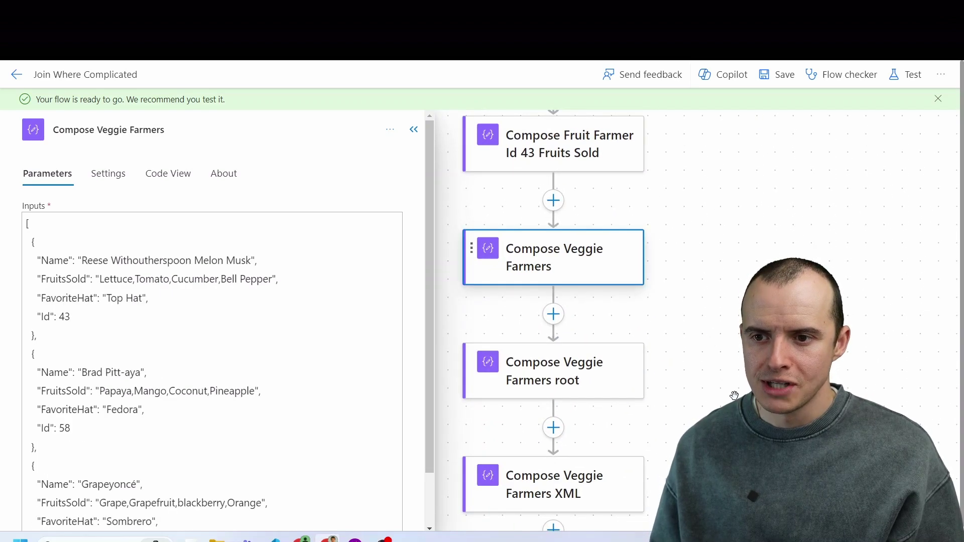
pyautogui.moveTo(734, 396); pyautogui.dragTo(747, 258)
pyautogui.click(551, 231)
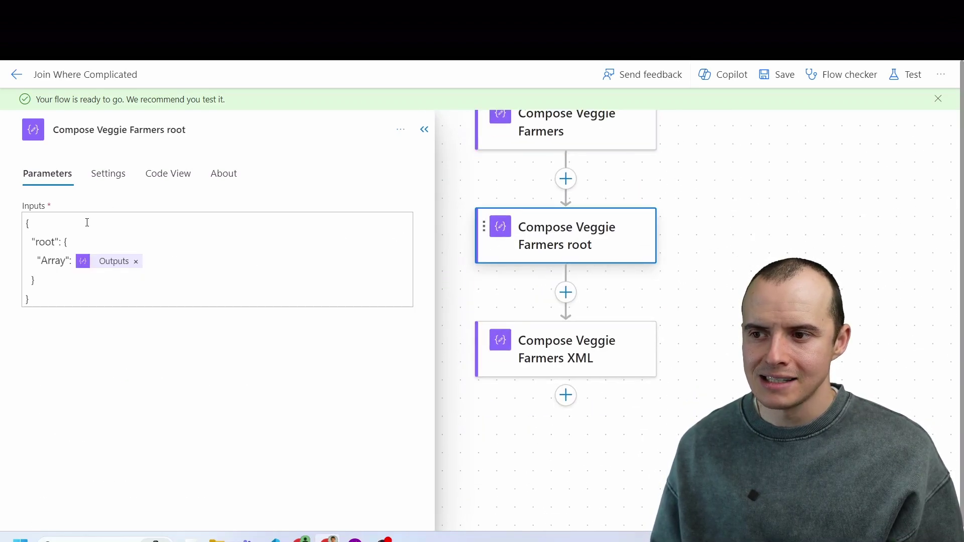
pyautogui.moveTo(28, 242); pyautogui.dragTo(57, 286)
pyautogui.click(59, 291)
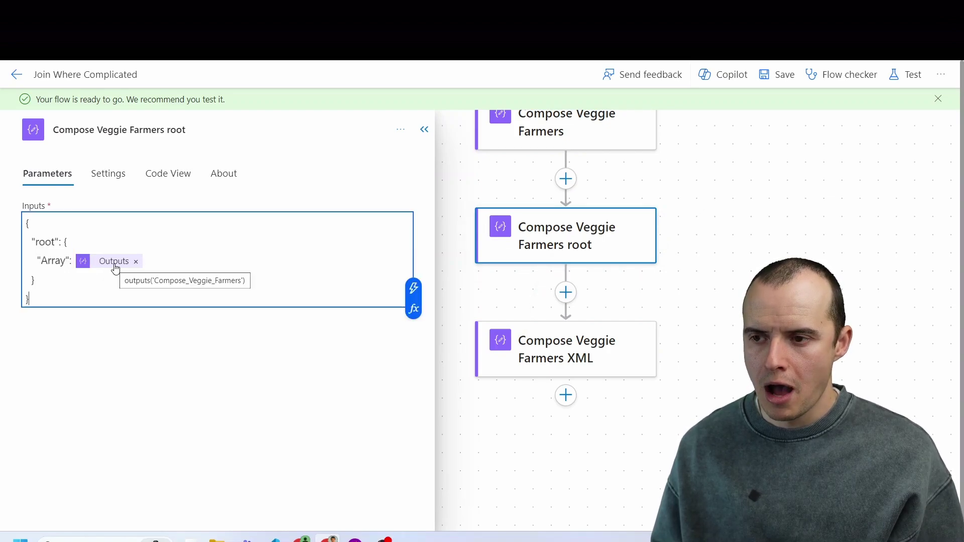
pyautogui.click(553, 343)
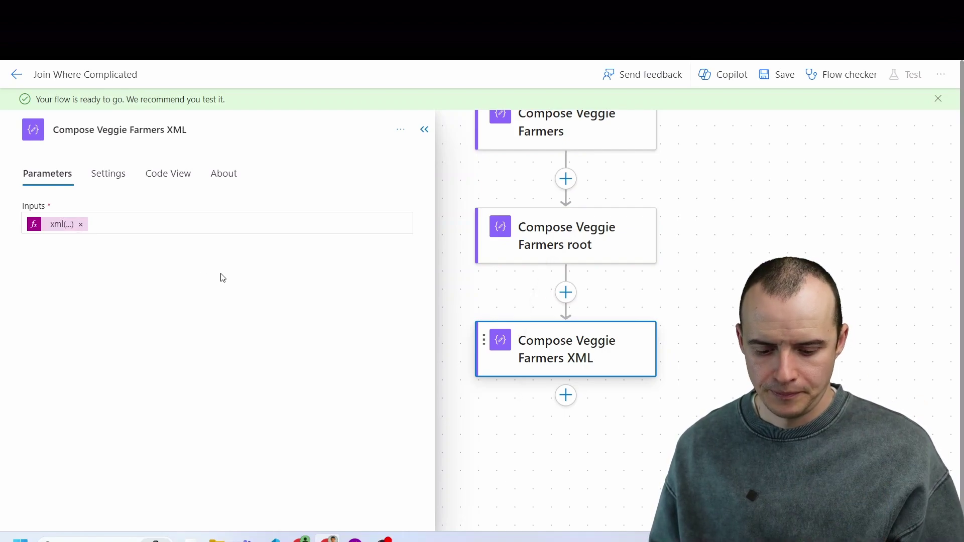
pyautogui.click(567, 402)
# Add a Select action after Compose Veggie Farmers XML
pyautogui.click(556, 427)
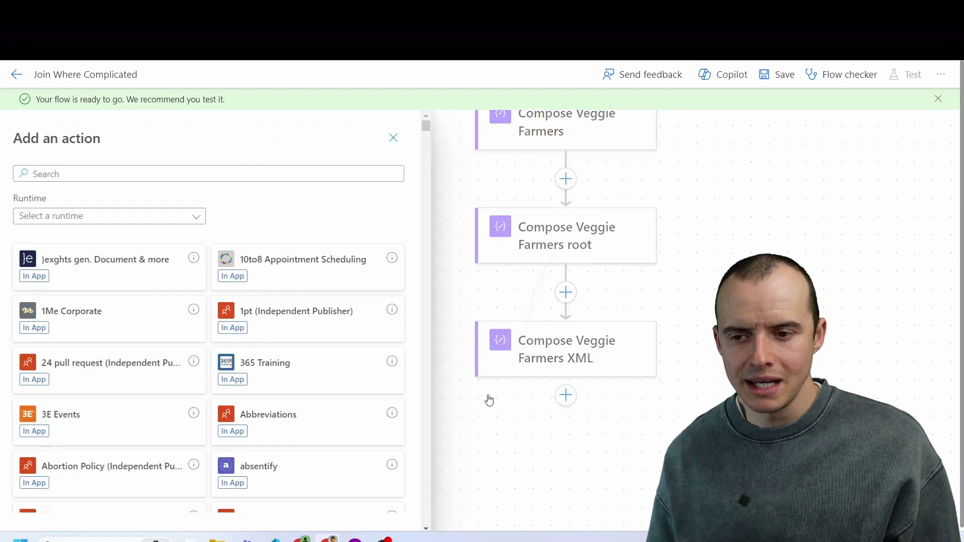
pyautogui.click(153, 174)
pyautogui.write('selec')
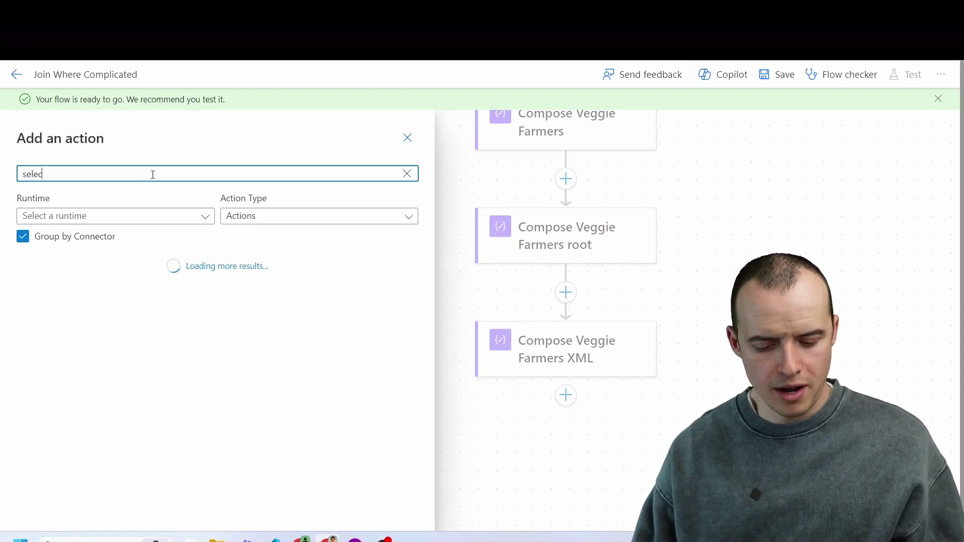
pyautogui.write('t')
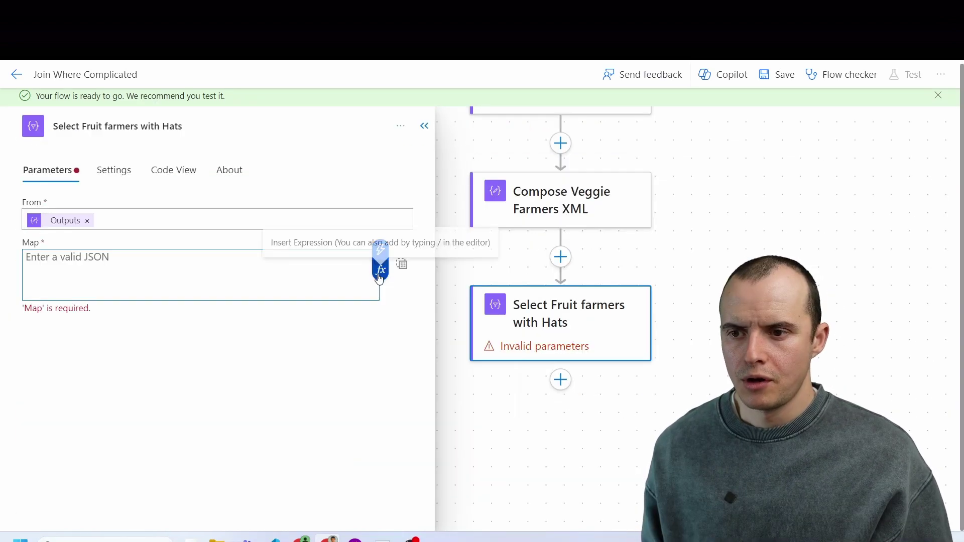
# Draft the Map expression addProperty(item(), 'FavHat', xpath(Compose Veggie Farmers XML outputs, ...))
pyautogui.click(380, 271)
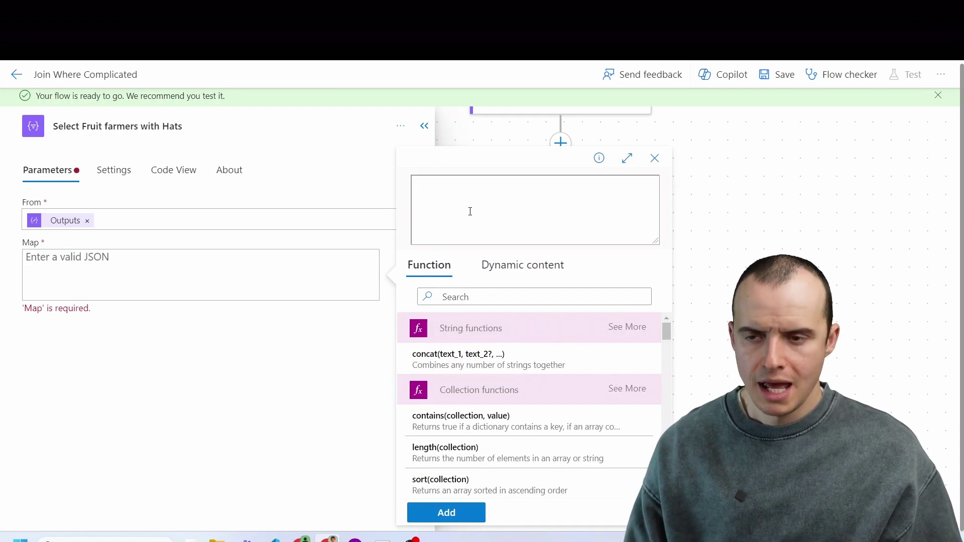
pyautogui.write('ad')
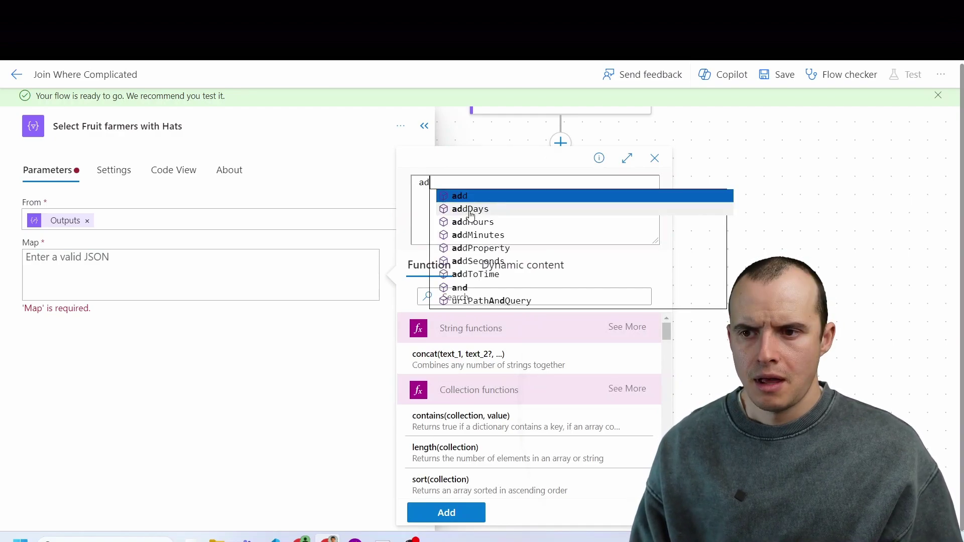
pyautogui.write('dProperty(')
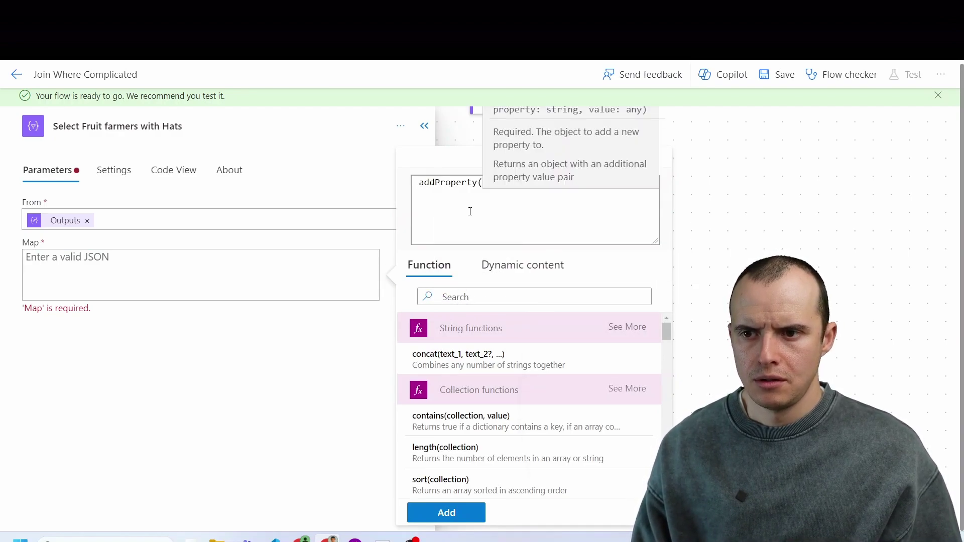
pyautogui.write('item')
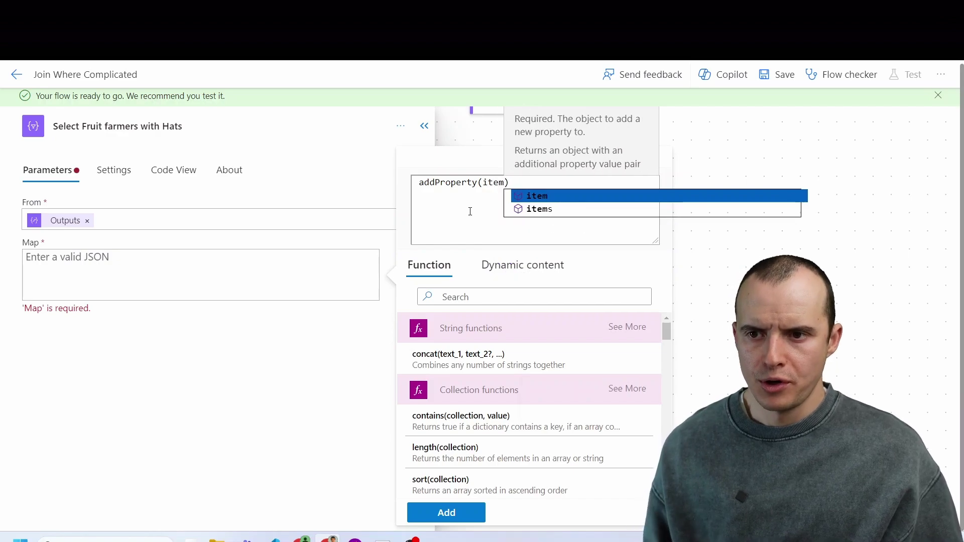
pyautogui.write('()')
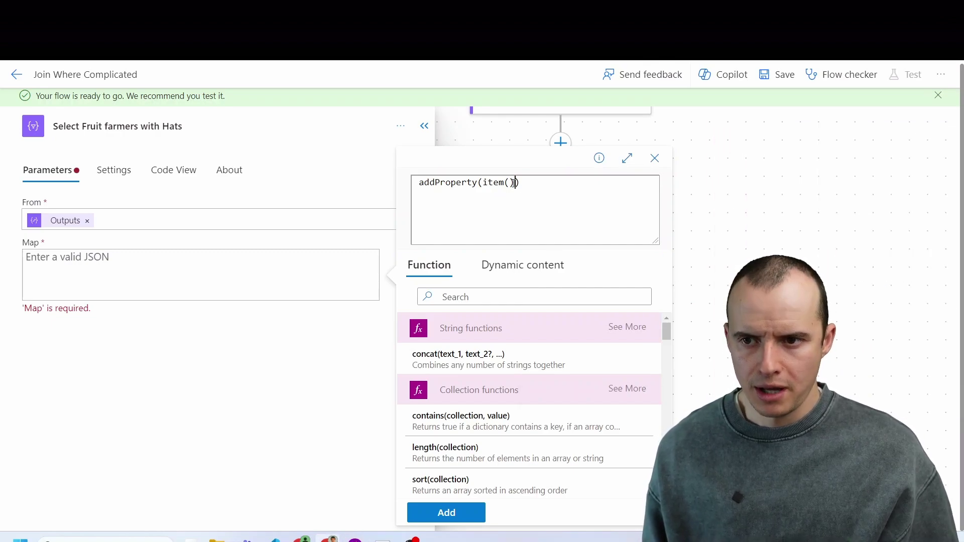
pyautogui.write(", '")
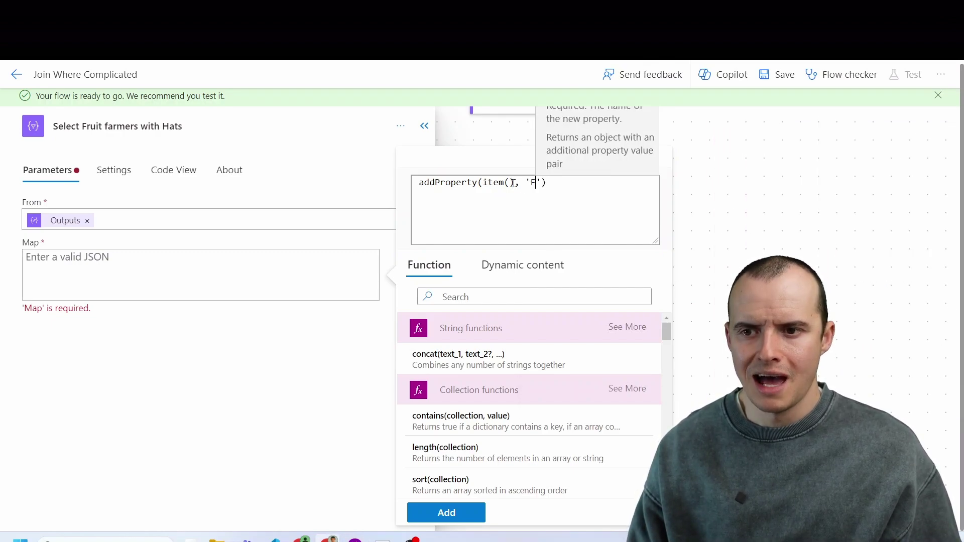
pyautogui.write('FavHat')
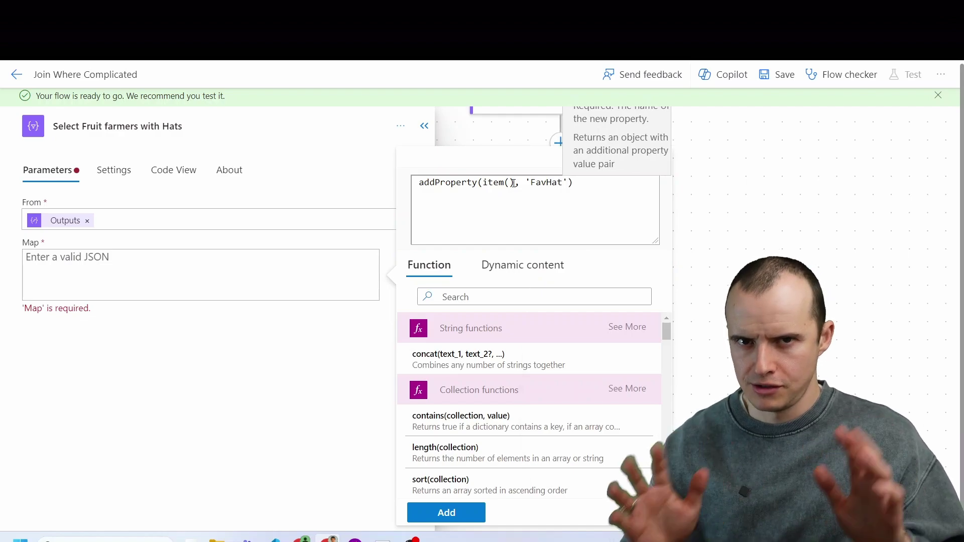
pyautogui.write("', xp")
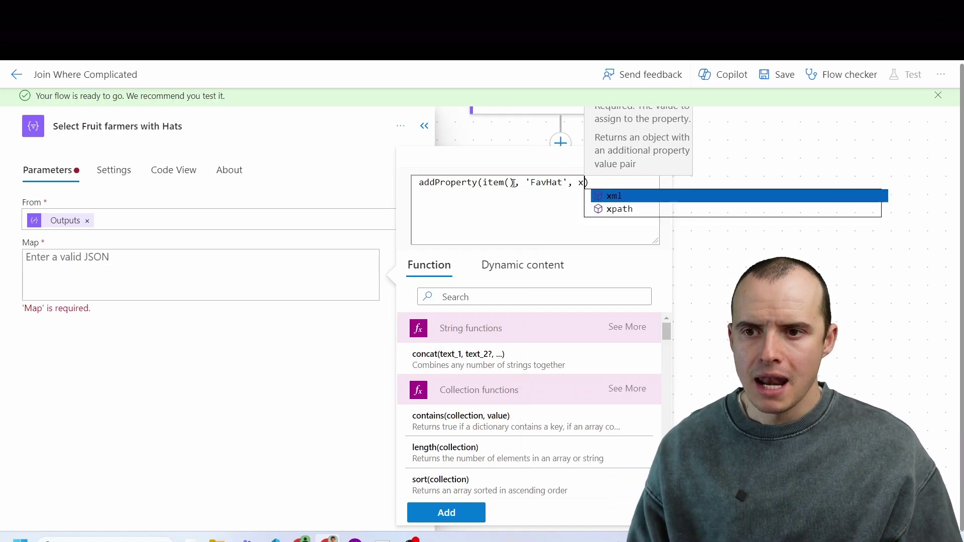
pyautogui.write('ath(')
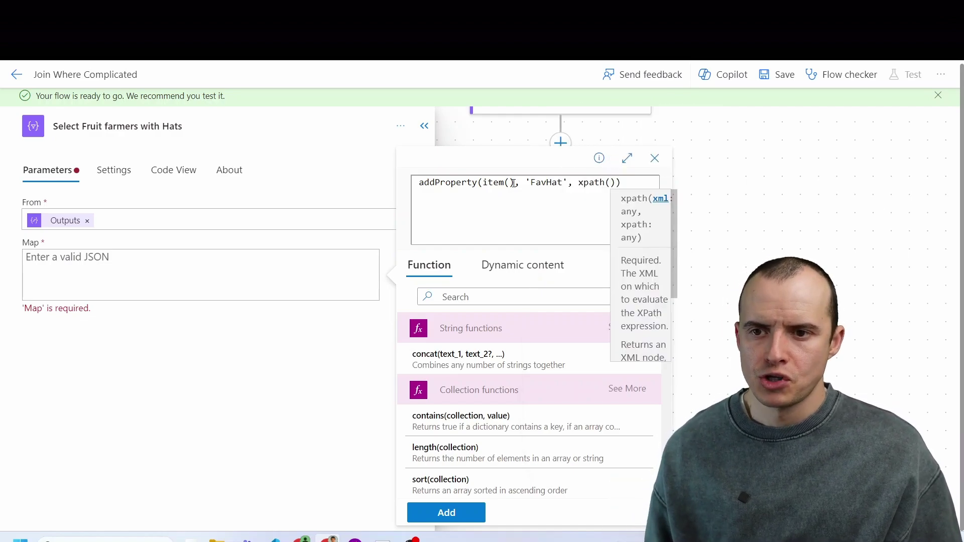
pyautogui.click(500, 269)
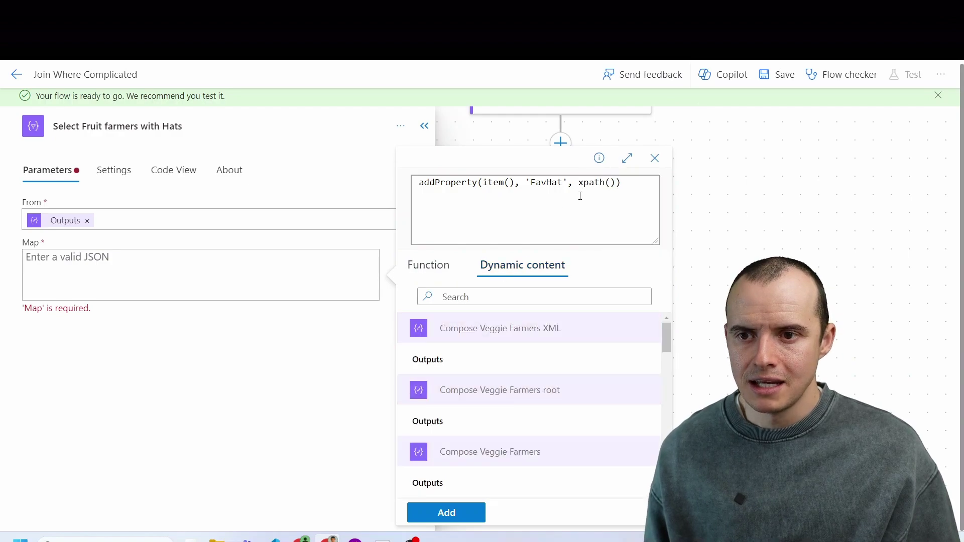
pyautogui.click(475, 358)
pyautogui.write(',')
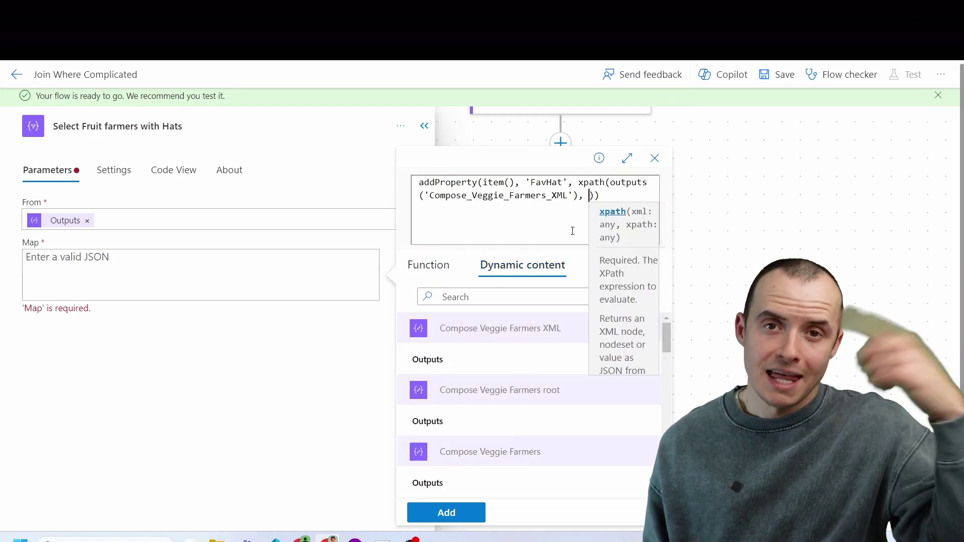
pyautogui.moveTo(600, 195); pyautogui.dragTo(355, 183)
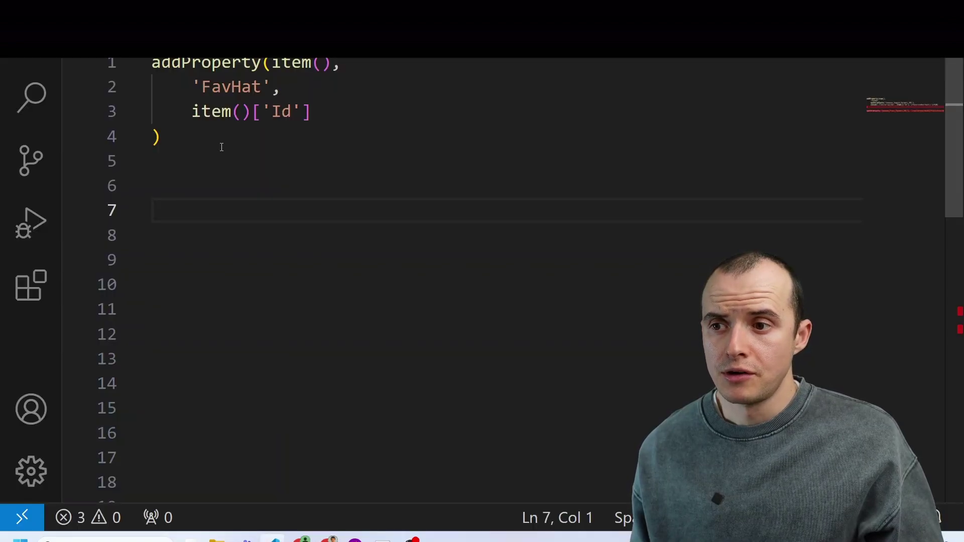
# Select the four-line addProperty(item(), 'FavHat', item()['Id']) expression in VS Code to copy it
pyautogui.click(222, 146)
pyautogui.hotkey('shift', 'Up')
pyautogui.hotkey('shift', 'Up')
pyautogui.hotkey('shift', 'Up')
pyautogui.hotkey('shift', 'Home')
pyautogui.hotkey('ctrl', 'c')
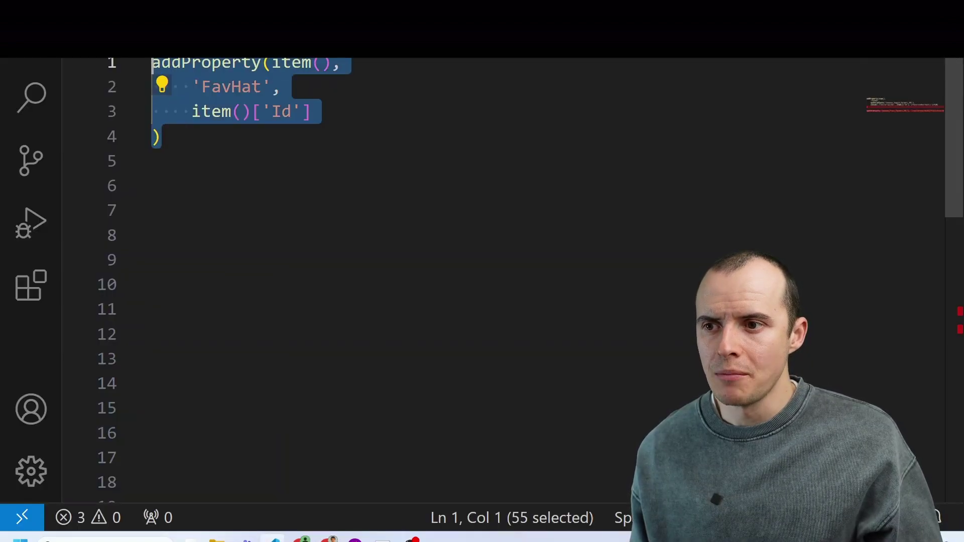
pyautogui.doubleClick(215, 112)
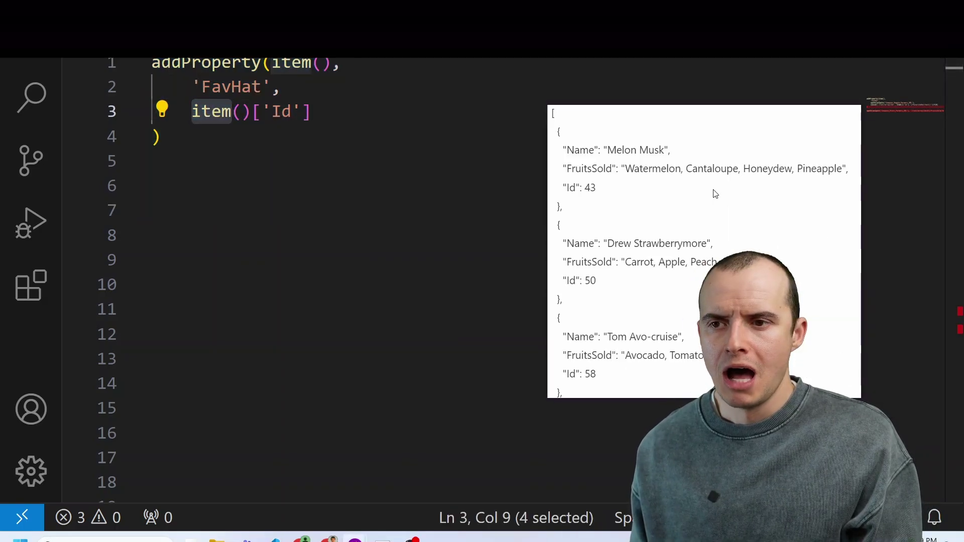
pyautogui.doubleClick(220, 88)
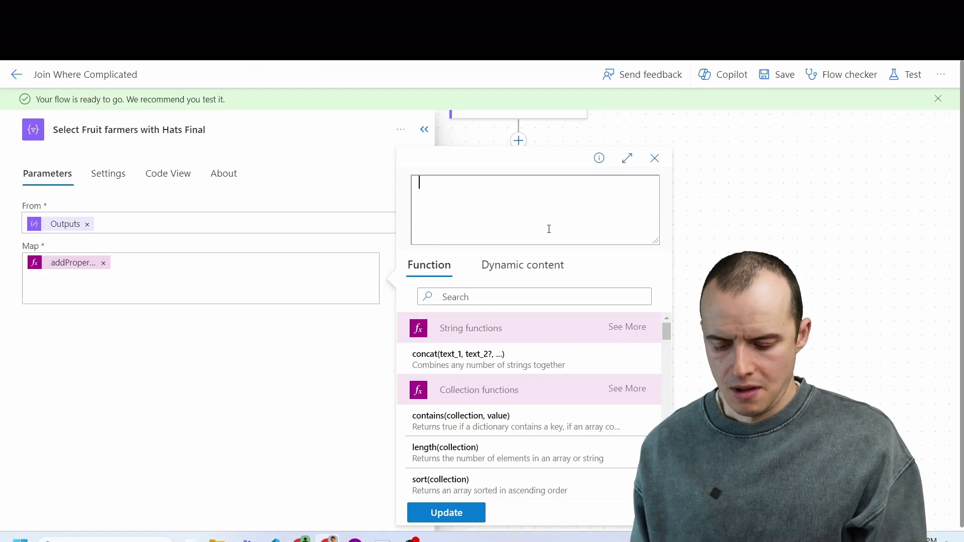
# Paste the FavHat-equals-Id expression into the Select map and confirm FavHat 43 in the output
pyautogui.hotkey('ctrl', 'v')
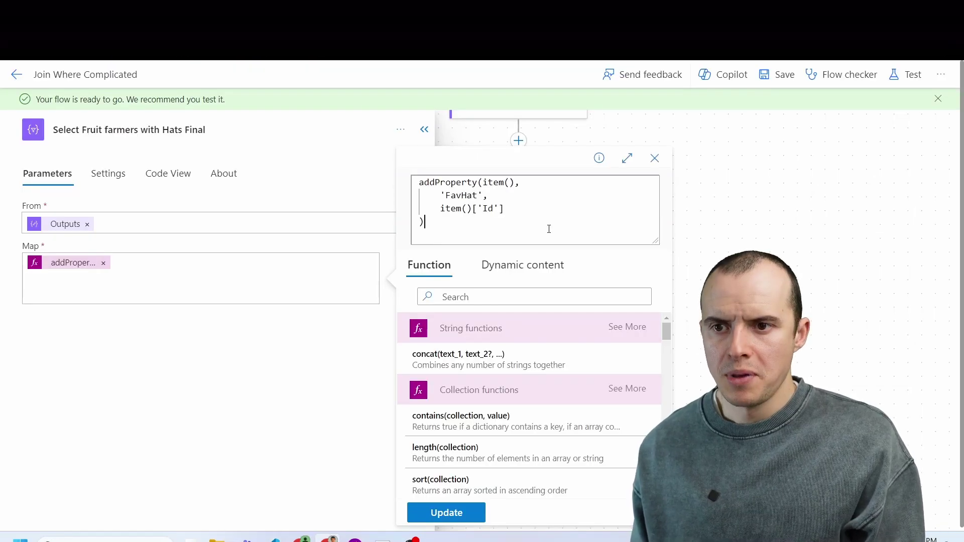
pyautogui.click(446, 512)
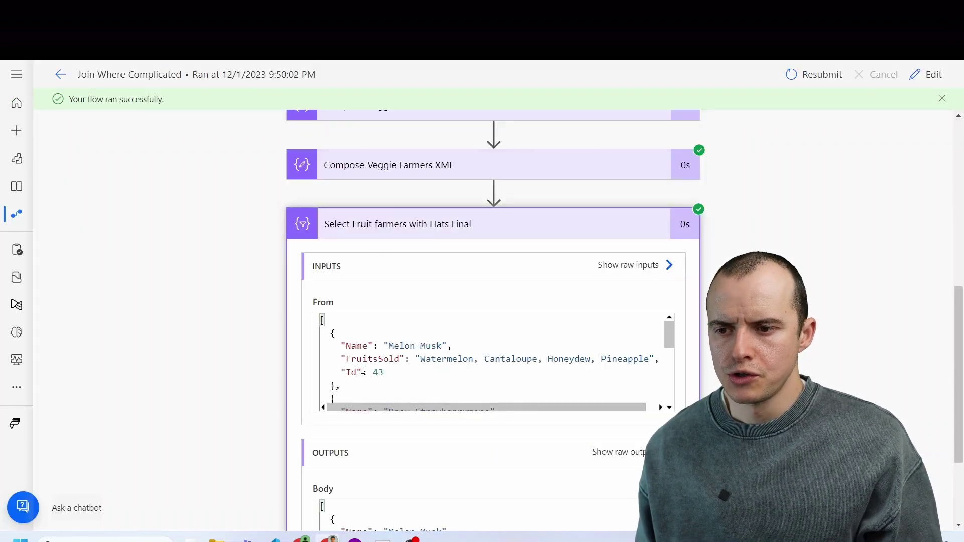
pyautogui.tripleClick(363, 370)
pyautogui.scroll(-1, 279, 354)
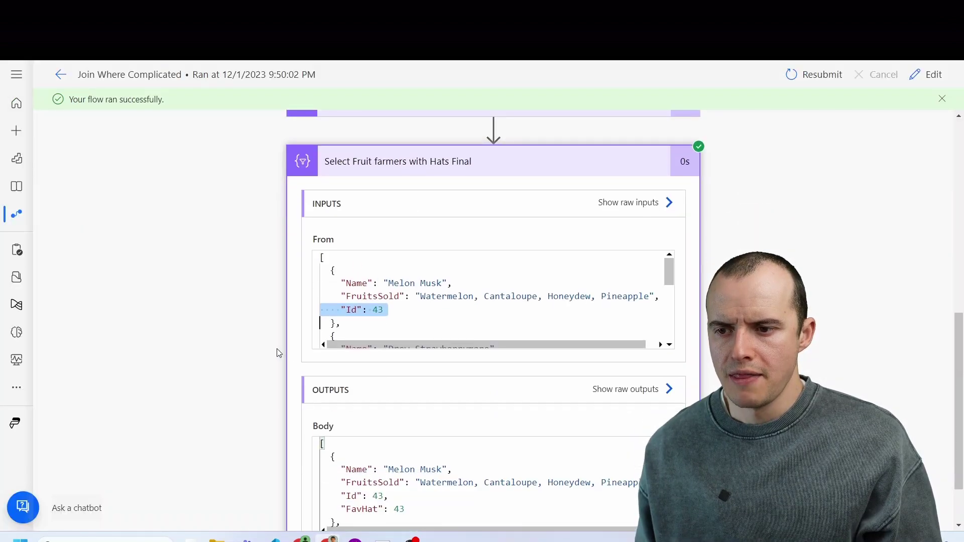
pyautogui.tripleClick(365, 508)
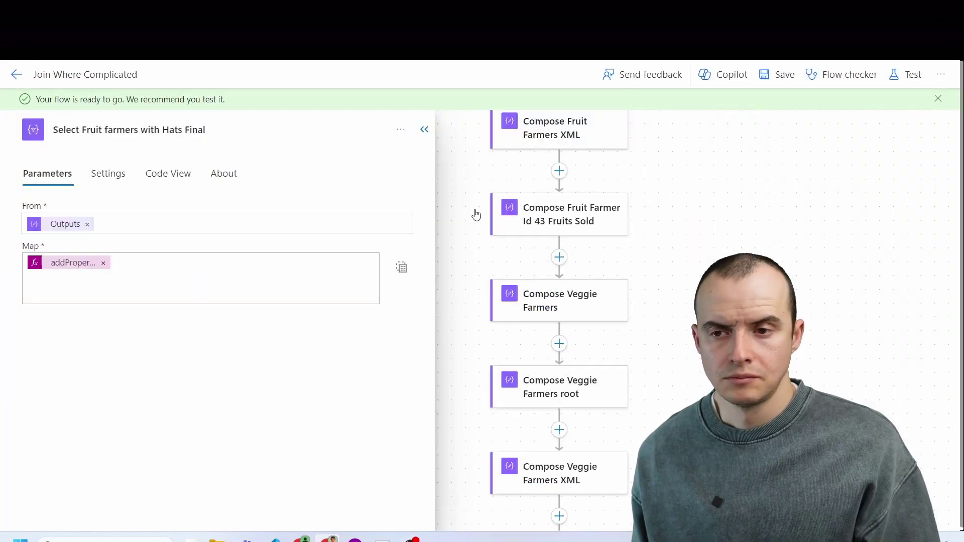
pyautogui.click(538, 218)
# Copy the Fruit Farmer Id 43 step's xpath expression into VS Code
pyautogui.click(54, 224)
pyautogui.moveTo(466, 222); pyautogui.dragTo(389, 176)
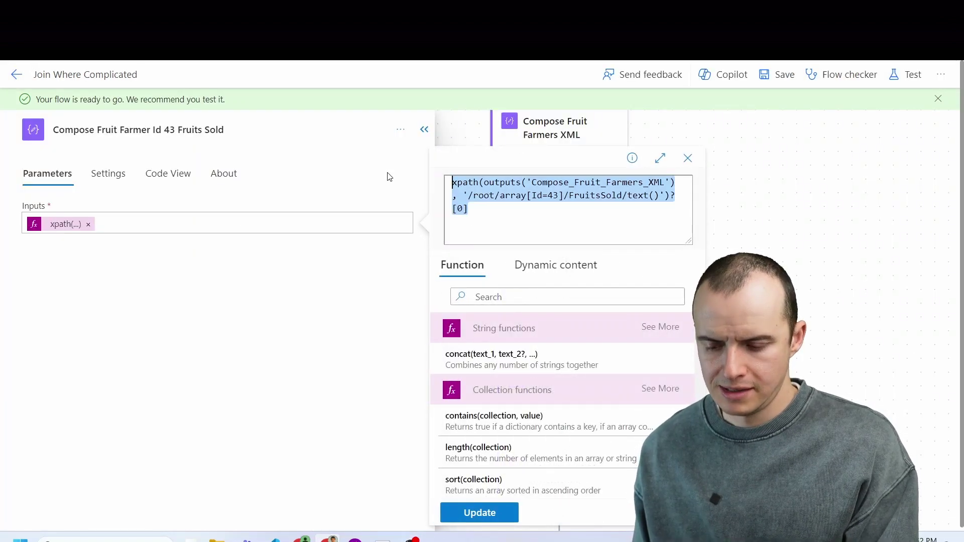
pyautogui.hotkey('alt', 'Tab')
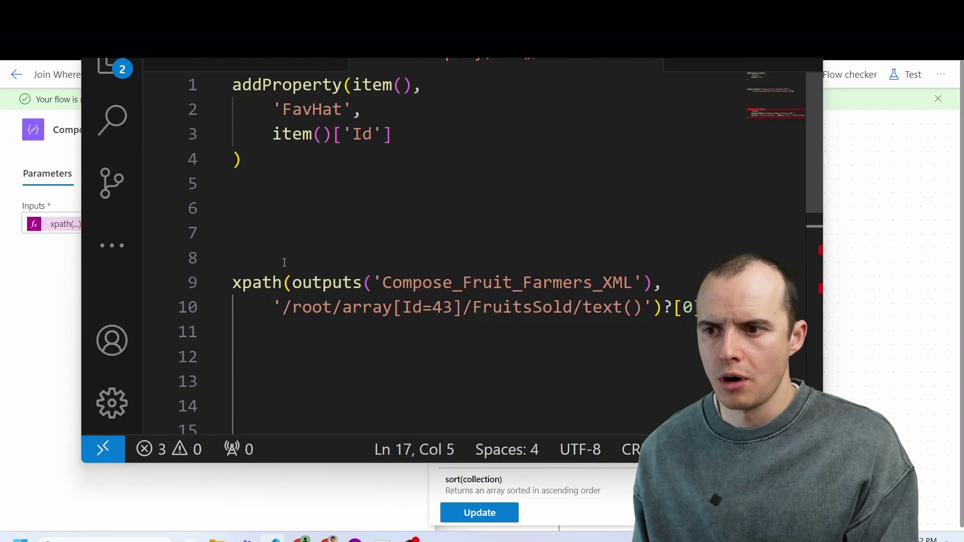
pyautogui.click(264, 234)
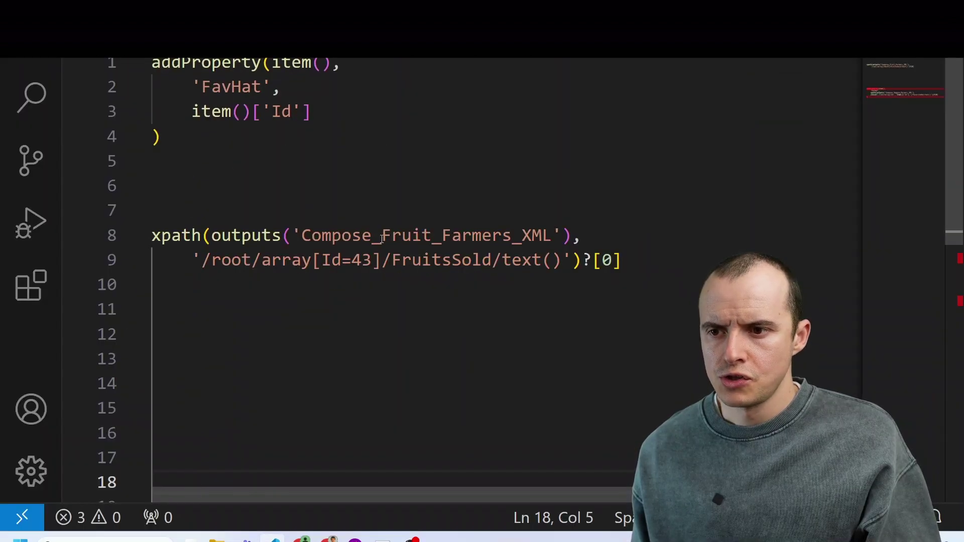
# Change Fruit to Veggie and FruitsSold to FavoriteHat in the copied xpath expression
pyautogui.moveTo(382, 239); pyautogui.dragTo(433, 237)
pyautogui.write('Veggie')
pyautogui.doubleClick(422, 264)
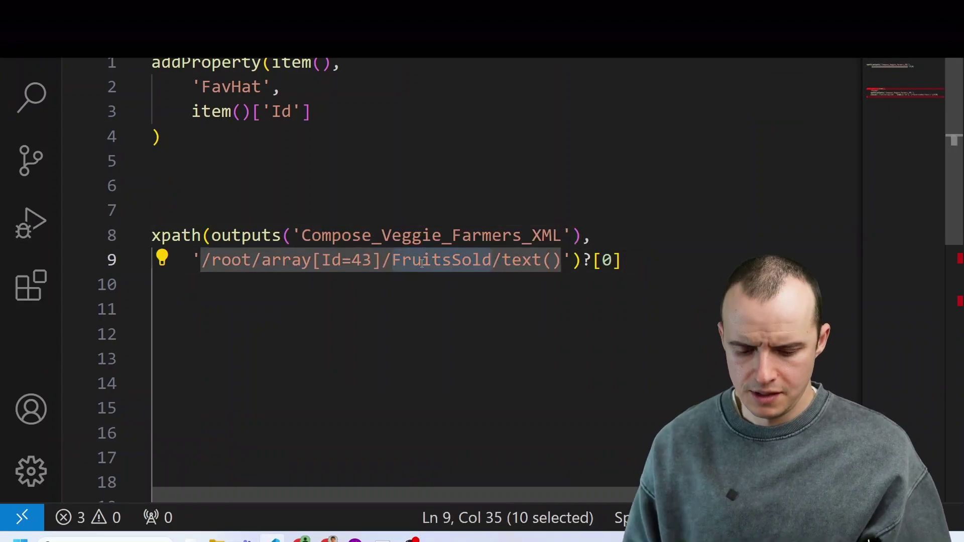
pyautogui.write('FAvorite')
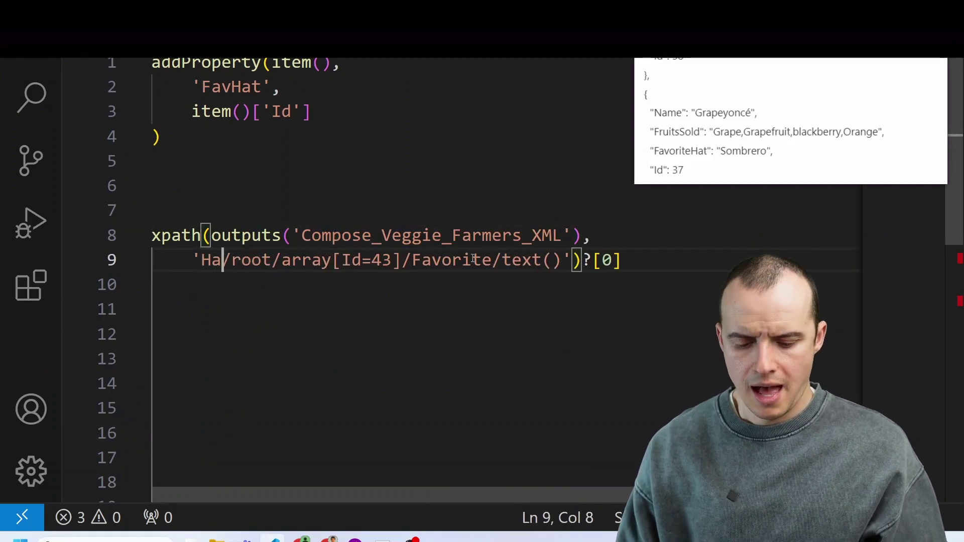
pyautogui.click(383, 277)
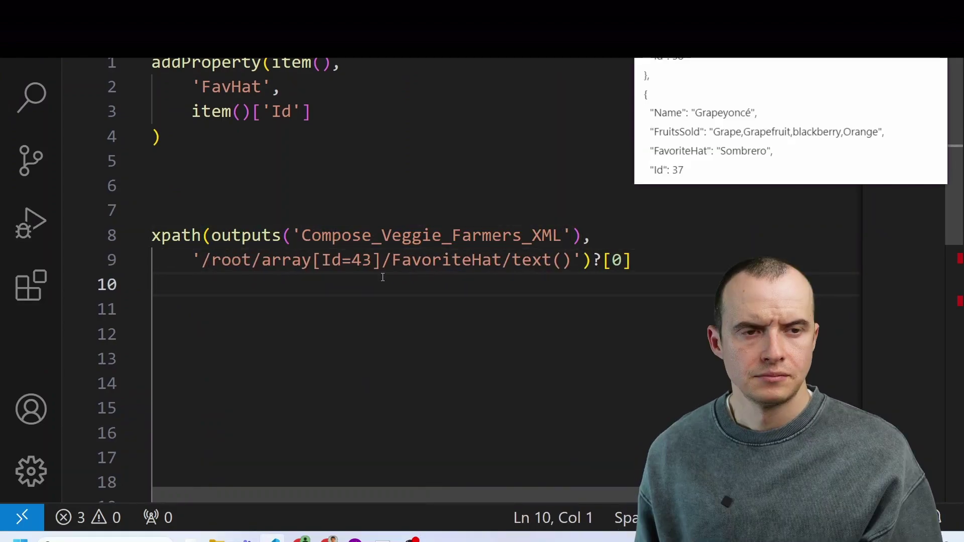
# Wrap the path in concat() and replace the hard-coded 43 with item()['Id']
pyautogui.doubleClick(359, 258)
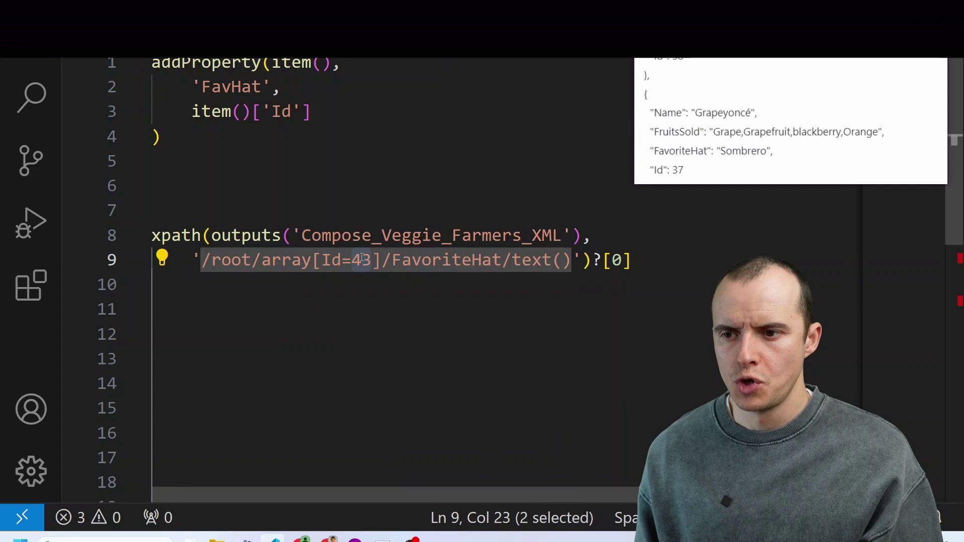
pyautogui.click(195, 257)
pyautogui.write('concat')
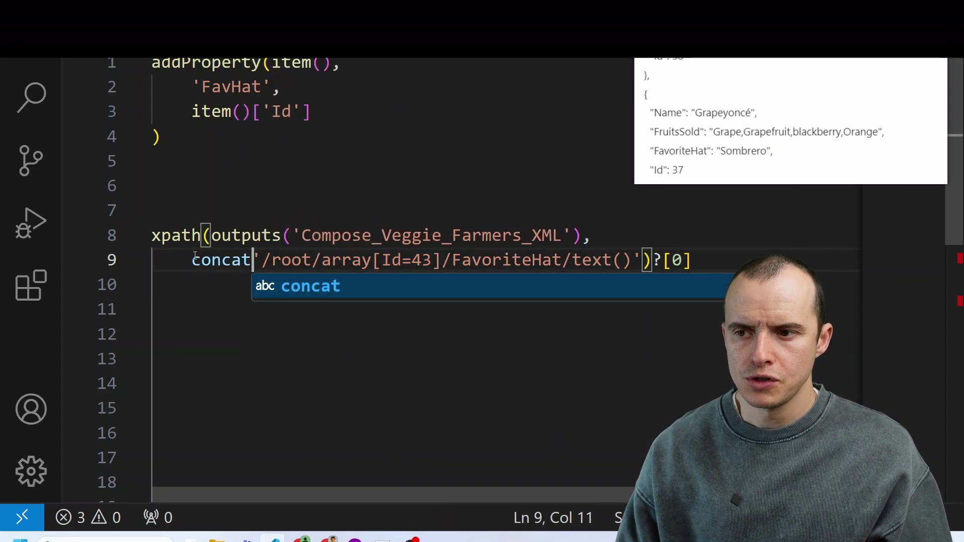
pyautogui.write('(')
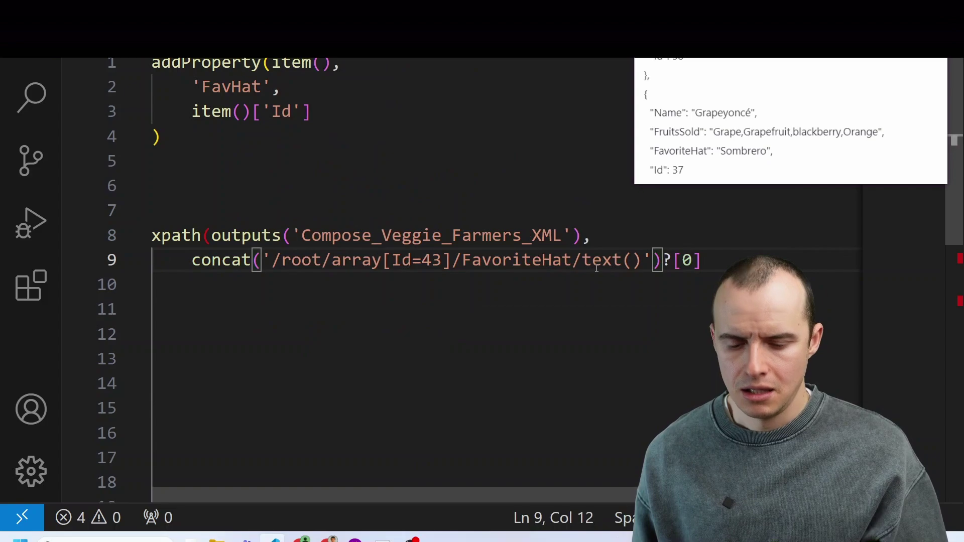
pyautogui.click(663, 259)
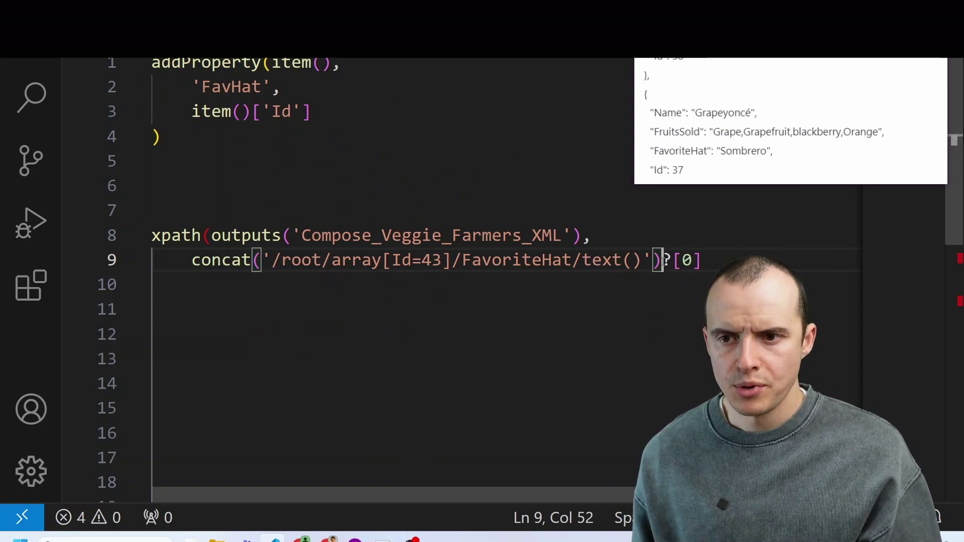
pyautogui.write(')')
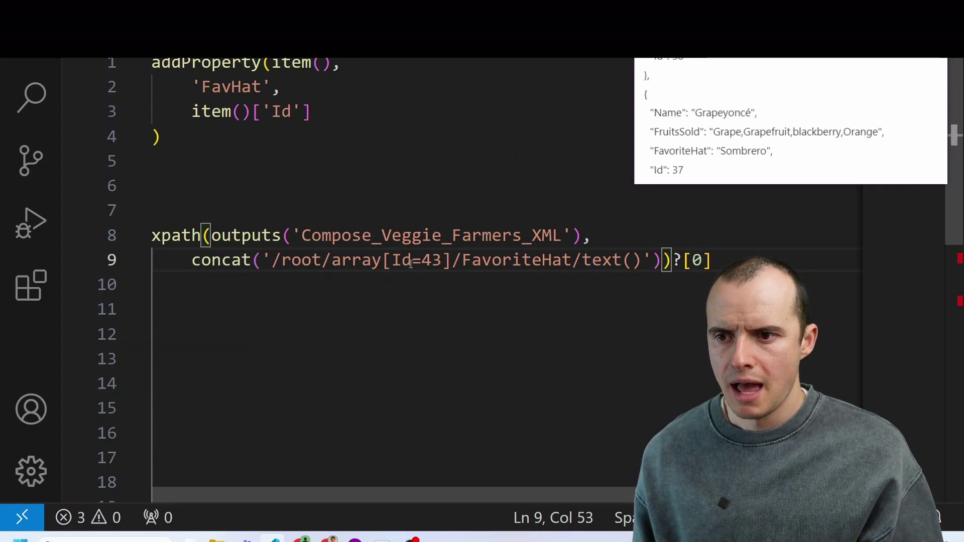
pyautogui.click(423, 259)
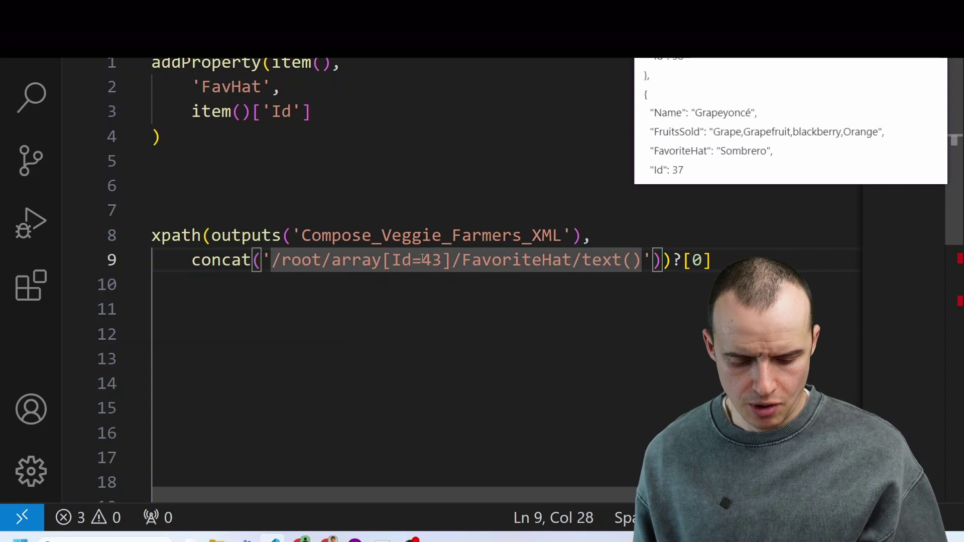
pyautogui.write("',")
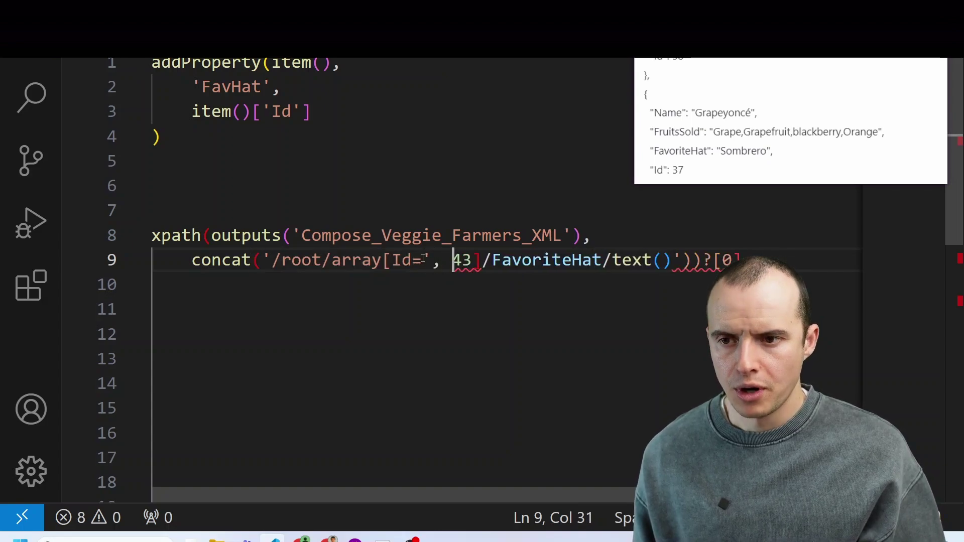
pyautogui.click(474, 261)
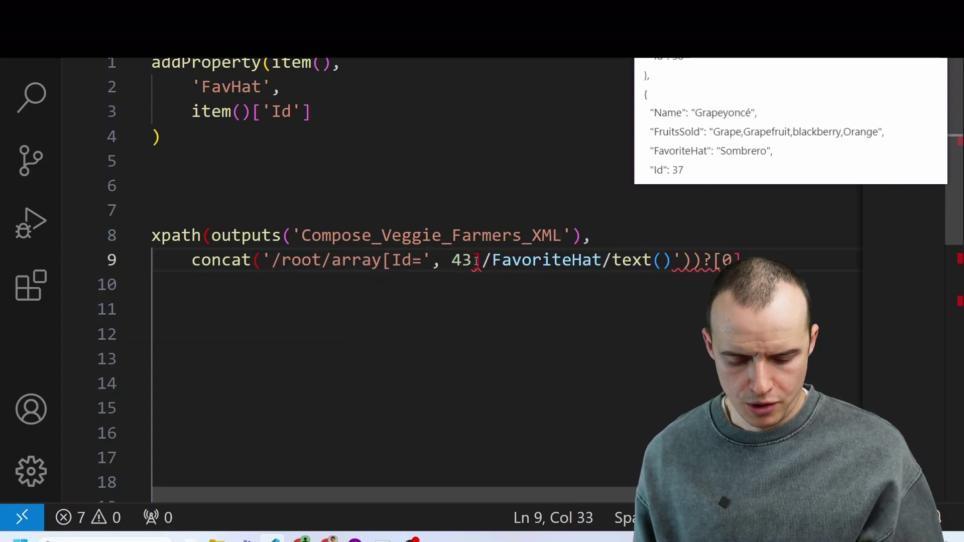
pyautogui.write(', ')
pyautogui.write("']")
pyautogui.doubleClick(461, 260)
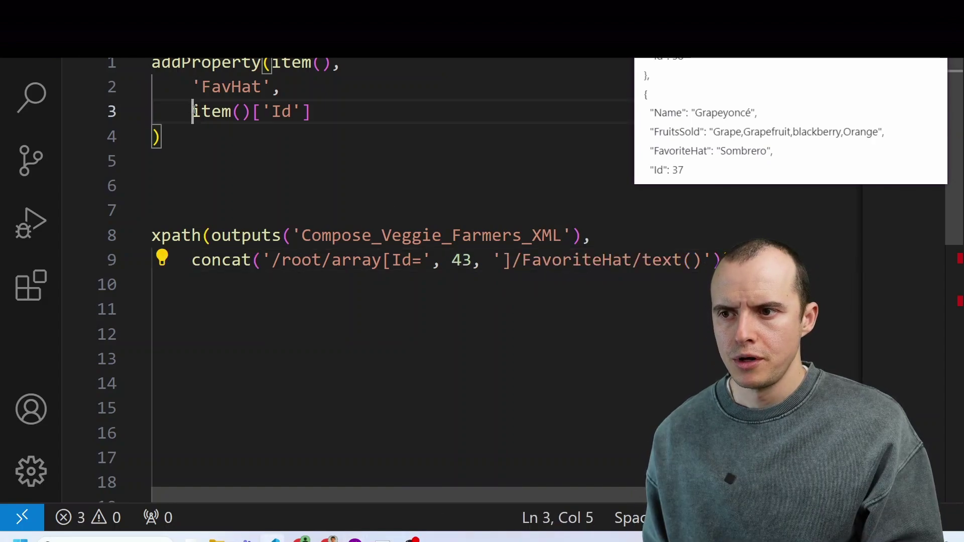
pyautogui.moveTo(191, 111); pyautogui.dragTo(316, 112)
pyautogui.hotkey('ctrl', 'c')
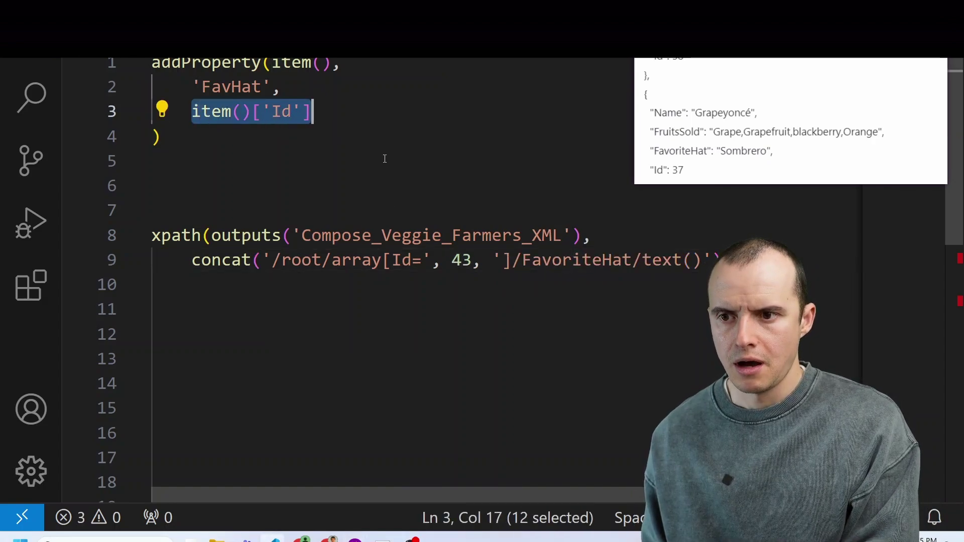
pyautogui.doubleClick(461, 260)
pyautogui.hotkey('ctrl', 'v')
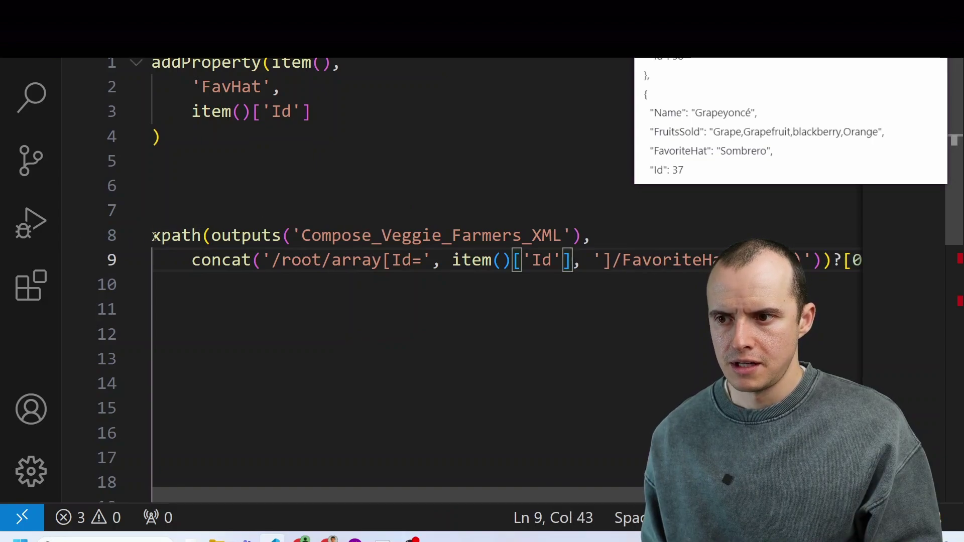
# Move the xpath lookup into addProperty's FavHat value and select the whole expression
pyautogui.moveTo(151, 234); pyautogui.dragTo(153, 284)
pyautogui.hotkey('ctrl', 'x')
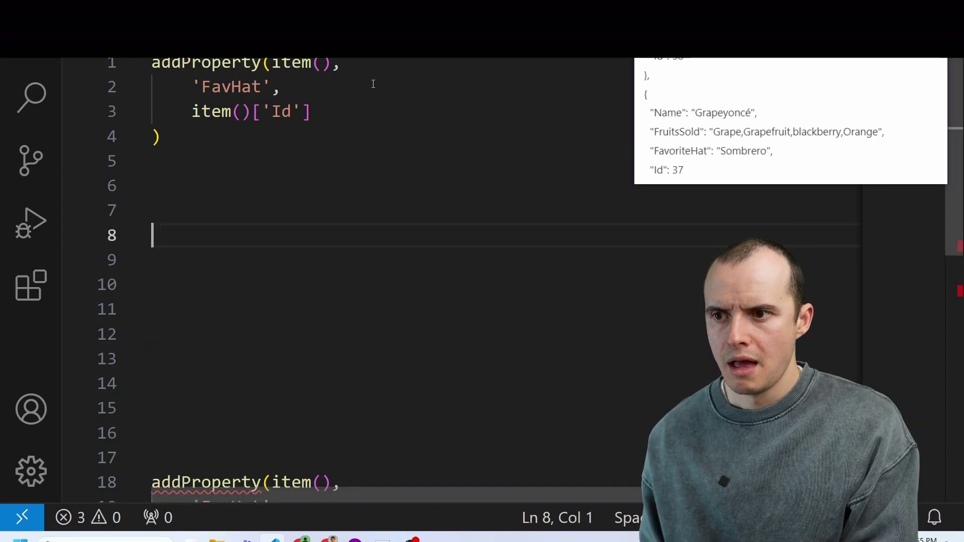
pyautogui.moveTo(315, 119); pyautogui.dragTo(194, 108)
pyautogui.hotkey('ctrl', 'v')
pyautogui.hotkey('ctrl', 'a')
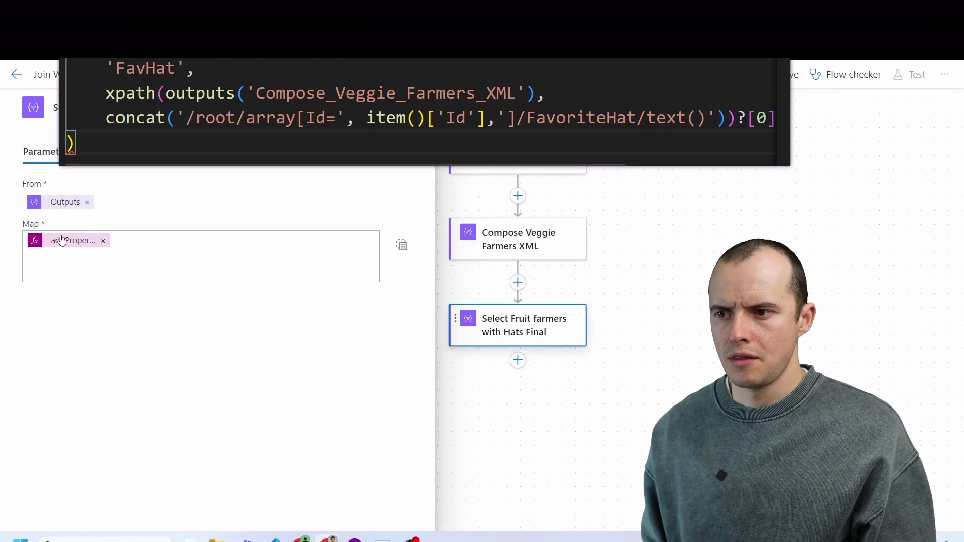
# Replace the Select step's Map expression with the new FavHat veggie-XML lookup
pyautogui.click(66, 241)
pyautogui.hotkey('ctrl', 'a')
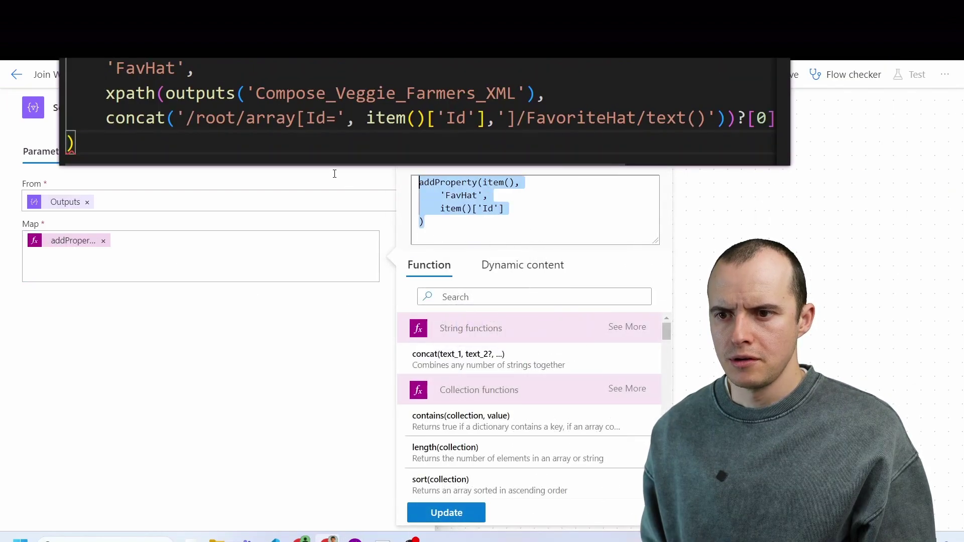
pyautogui.hotkey('ctrl', 'v')
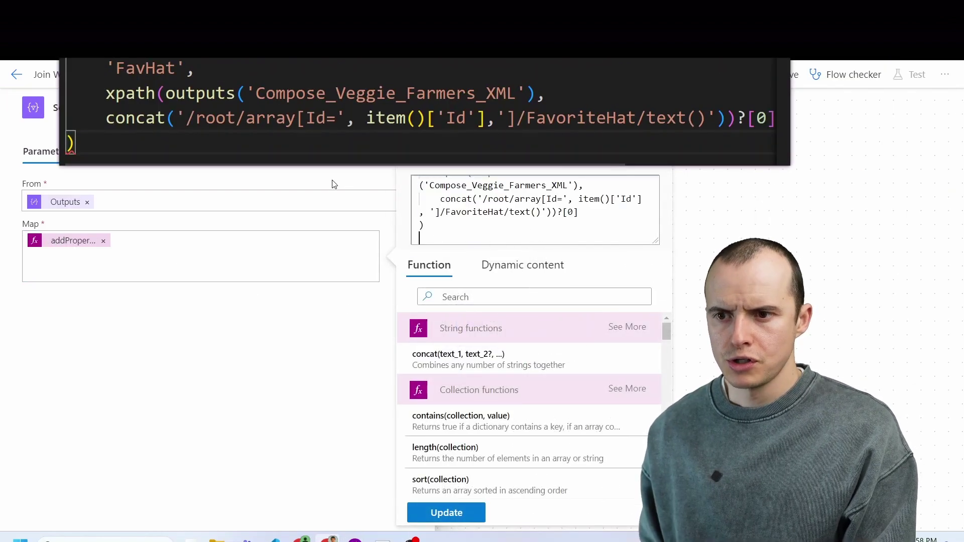
pyautogui.click(444, 512)
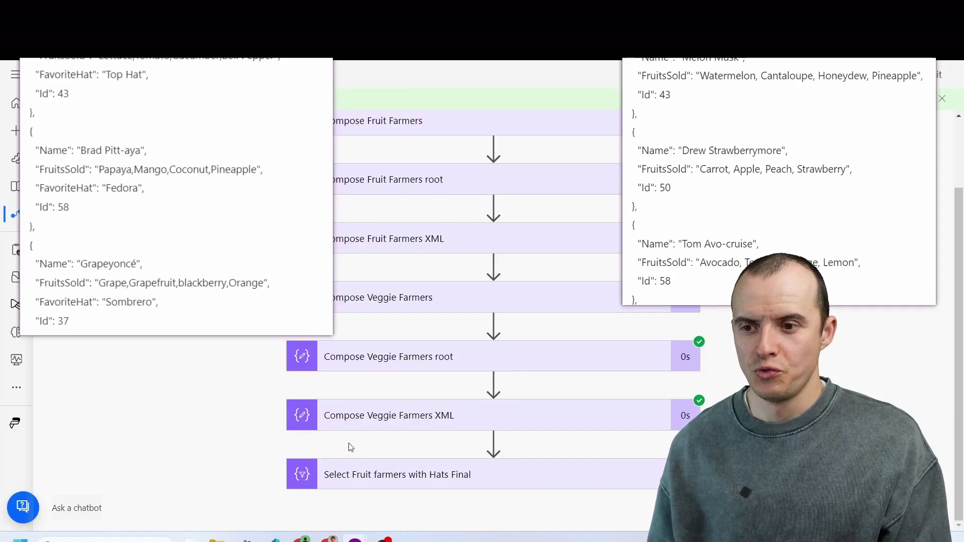
# Inspect the Select run output showing FavHat values Top Hat and Sombrero
pyautogui.click(382, 475)
pyautogui.scroll(-4, 410, 317)
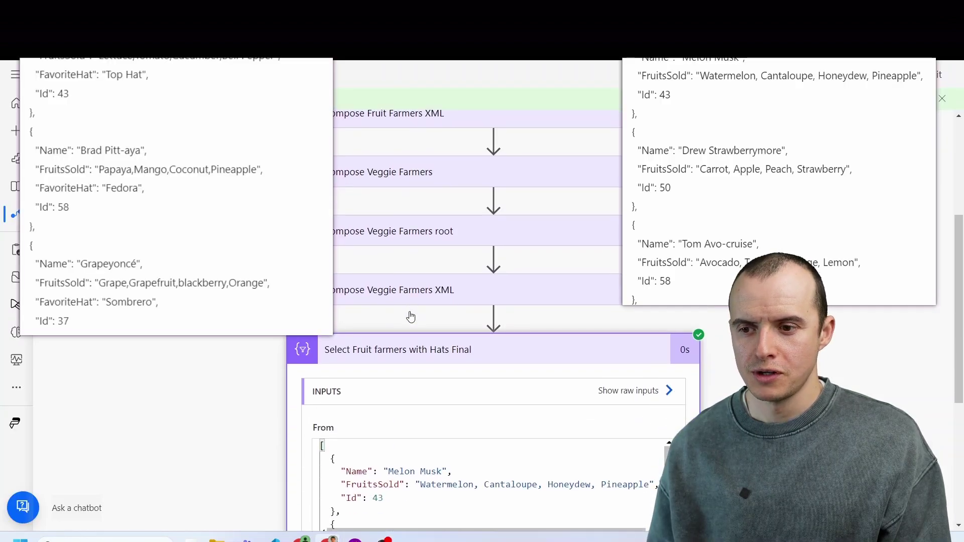
pyautogui.scroll(-2, 394, 424)
pyautogui.scroll(-4, 281, 418)
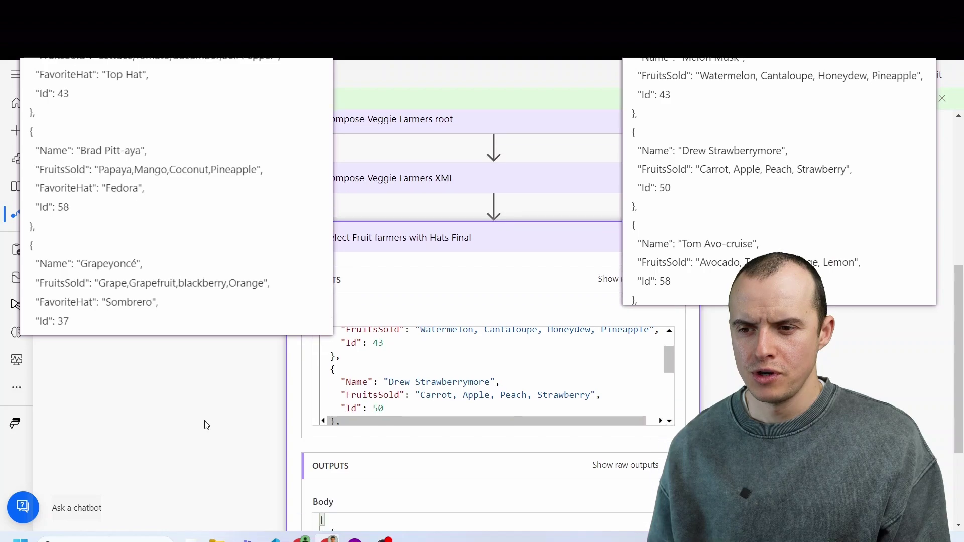
pyautogui.scroll(-1, 459, 402)
pyautogui.scroll(1, 458, 402)
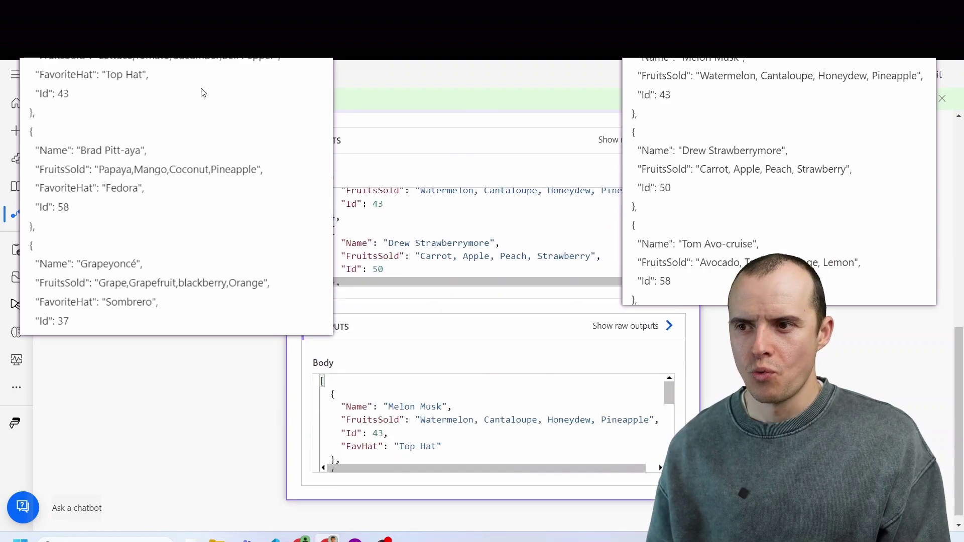
pyautogui.scroll(-1, 420, 435)
pyautogui.scroll(-1, 420, 435)
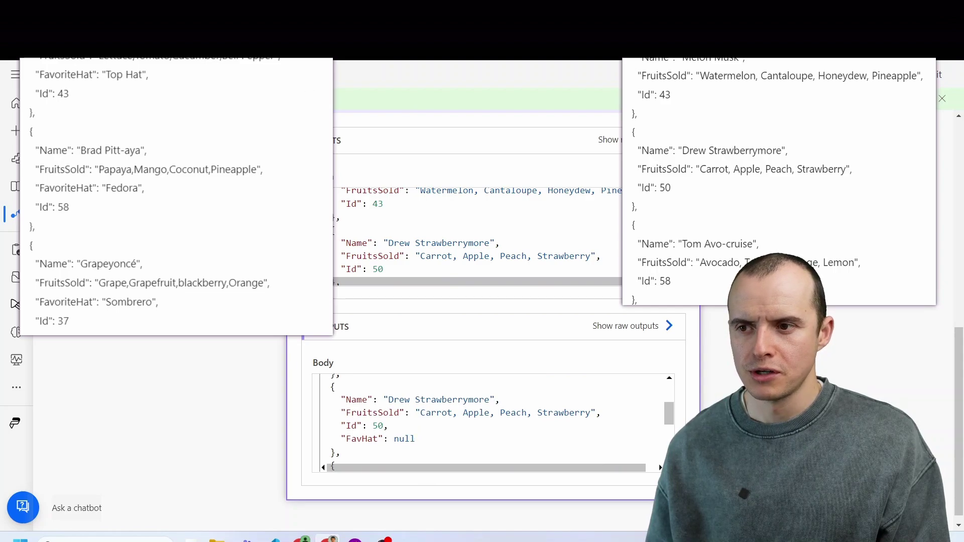
pyautogui.scroll(-4, 402, 402)
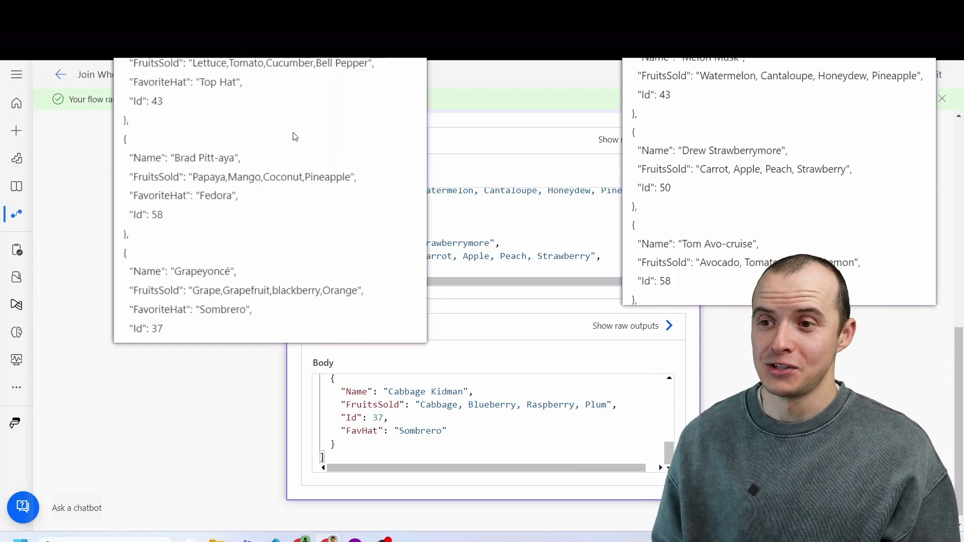
pyautogui.scroll(3, 461, 161)
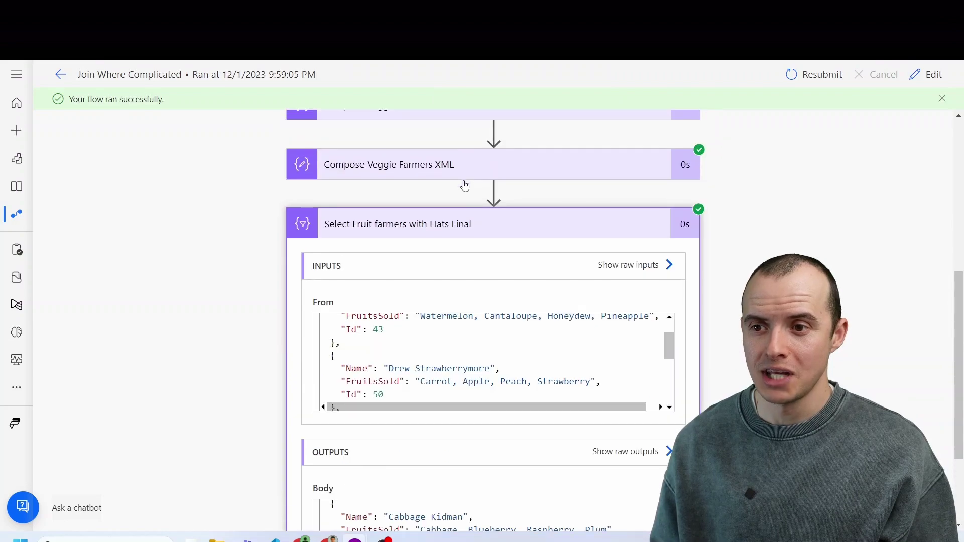
pyautogui.scroll(10, 448, 228)
pyautogui.scroll(-2, 534, 224)
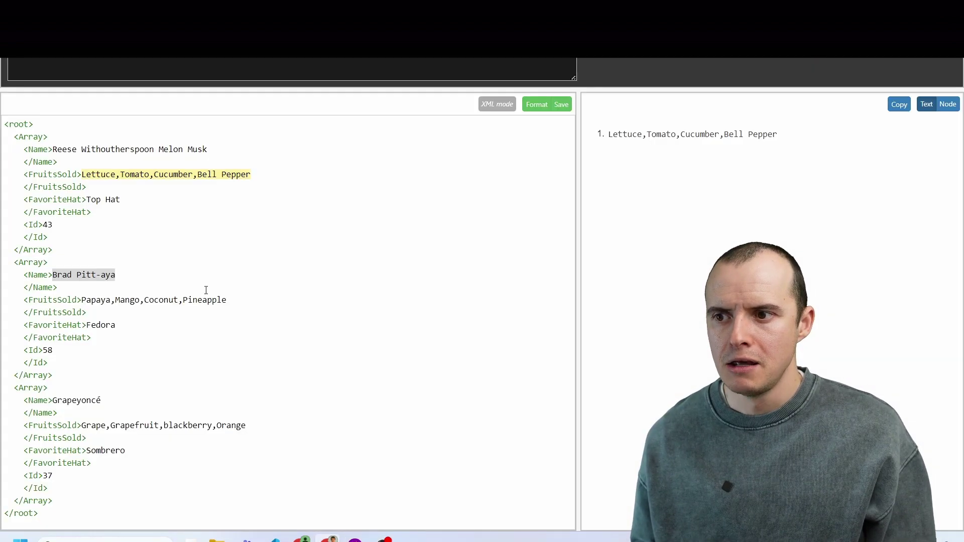
# Send ChatGPT the farmers XML with a request for an XPath matching Id 43 and Name containing Tom
pyautogui.click(206, 290)
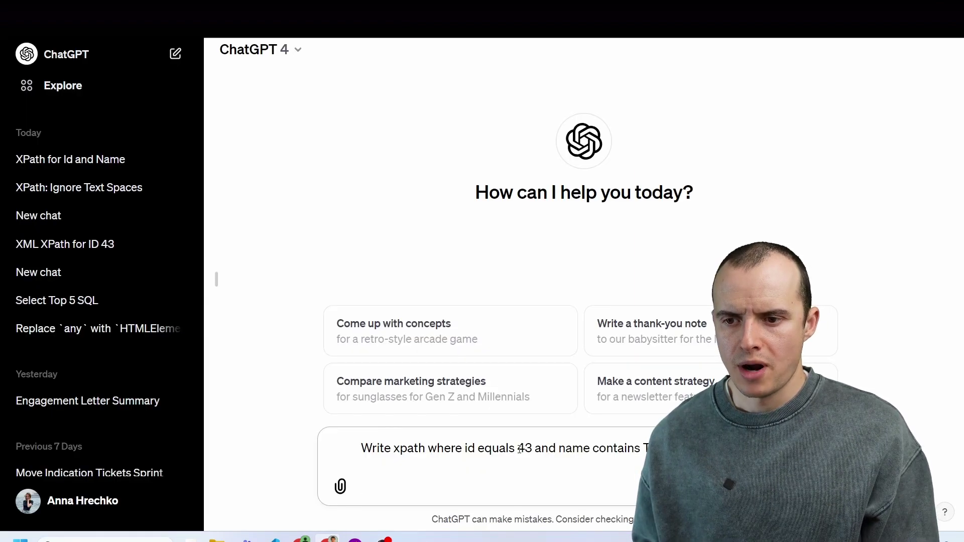
pyautogui.doubleClick(523, 449)
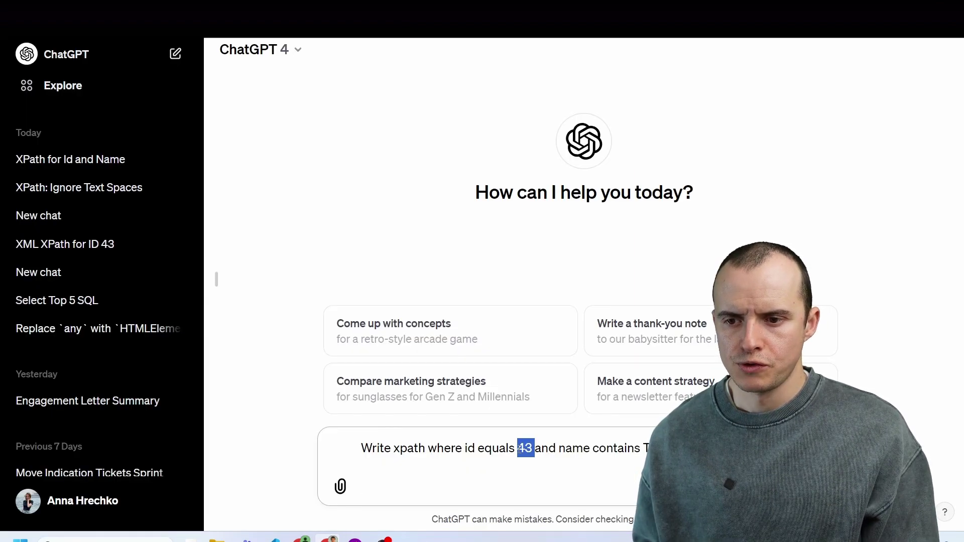
pyautogui.click(647, 447)
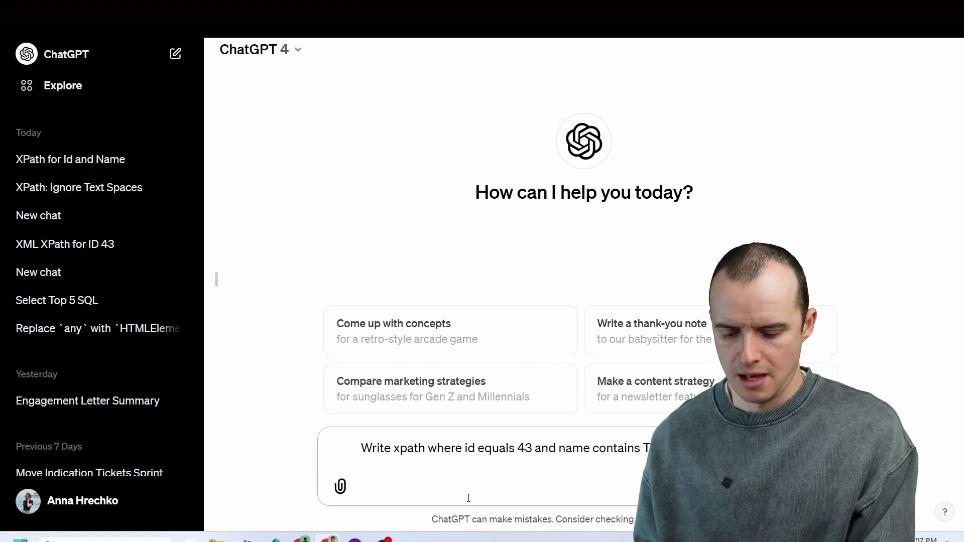
pyautogui.hotkey('ctrl', 'v')
pyautogui.press('Return')
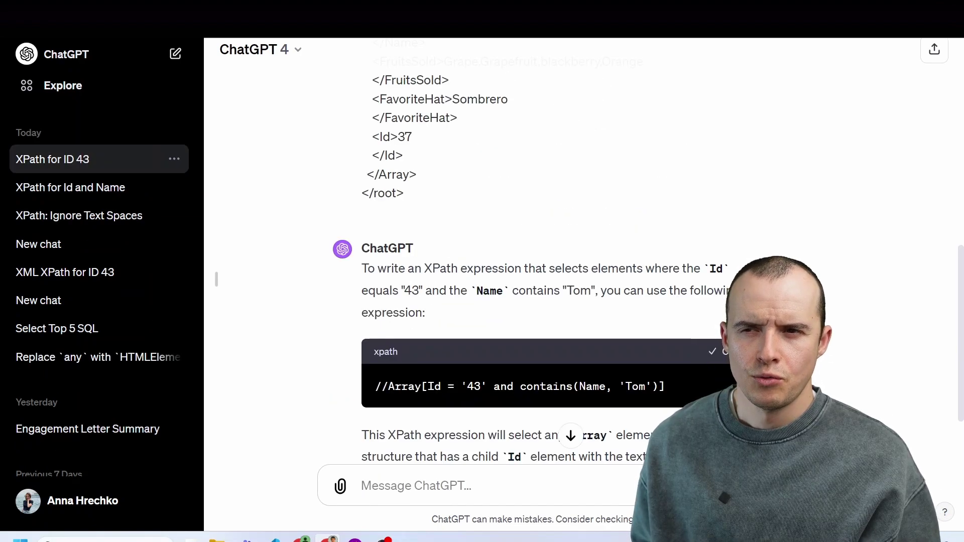
# Replace the XPath tester's query with ChatGPT's suggested XPath
pyautogui.click(354, 38)
pyautogui.moveTo(202, 54); pyautogui.dragTo(12, 51)
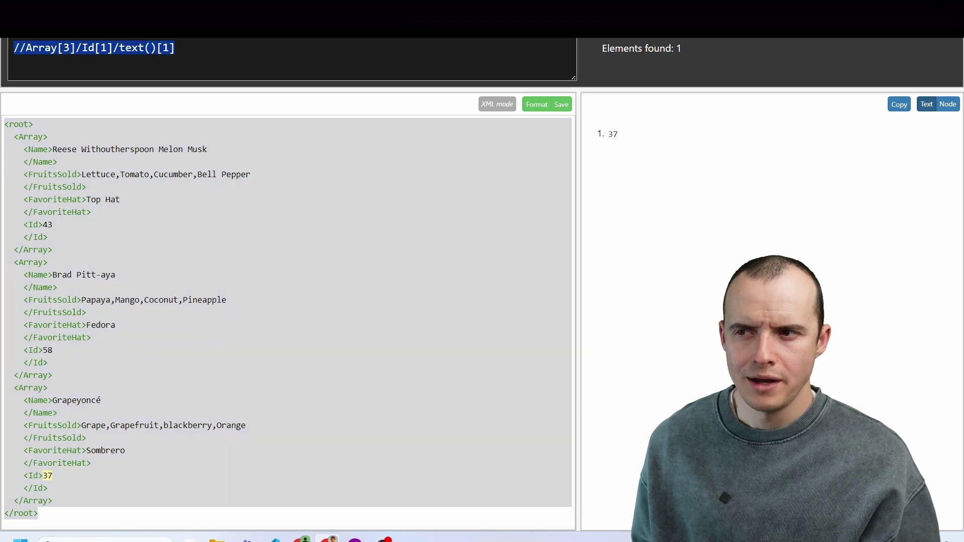
pyautogui.hotkey('ctrl', 'v')
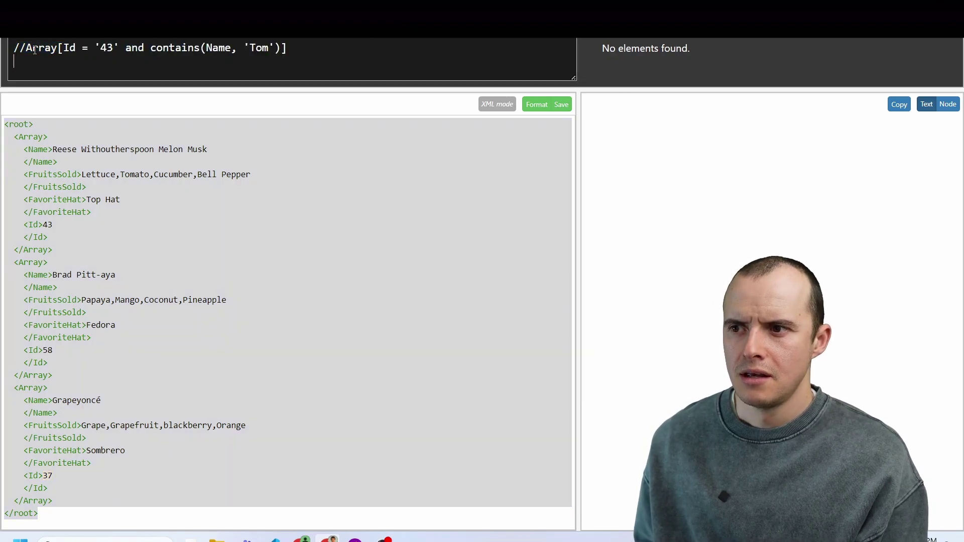
pyautogui.click(274, 539)
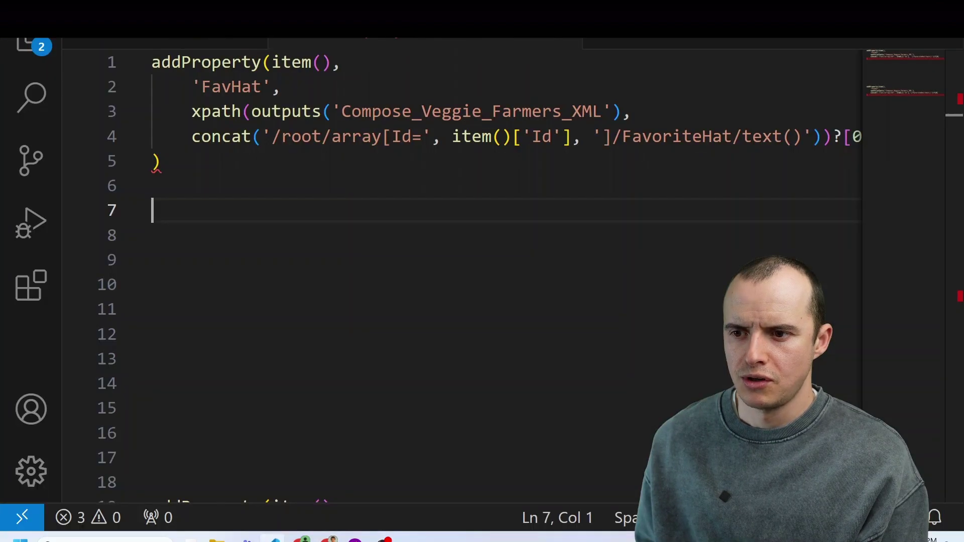
pyautogui.doubleClick(299, 141)
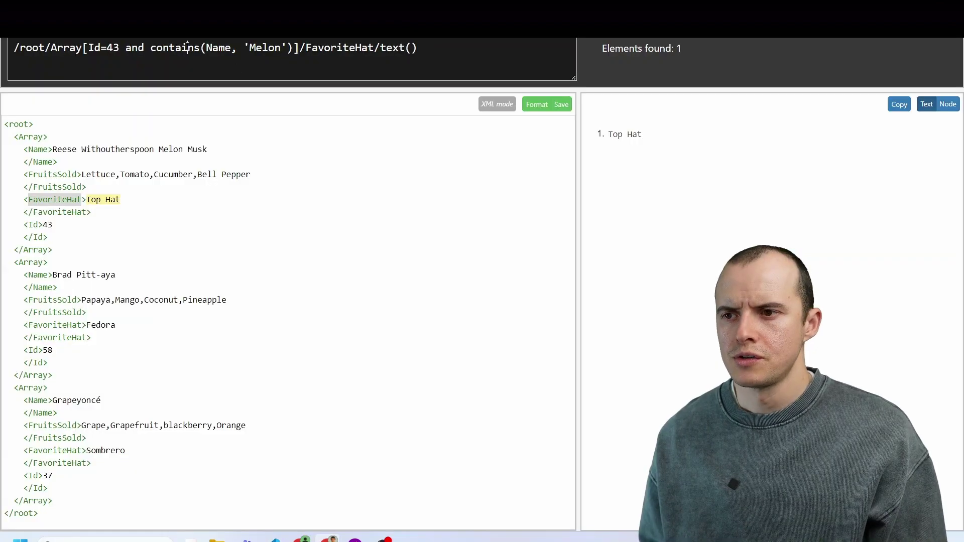
# Adjust the query to /root/Array[Id=43 and contains(Name, 'Melon')]/FavoriteHat/text(), returning Top Hat
pyautogui.tripleClick(187, 47)
pyautogui.click(110, 48)
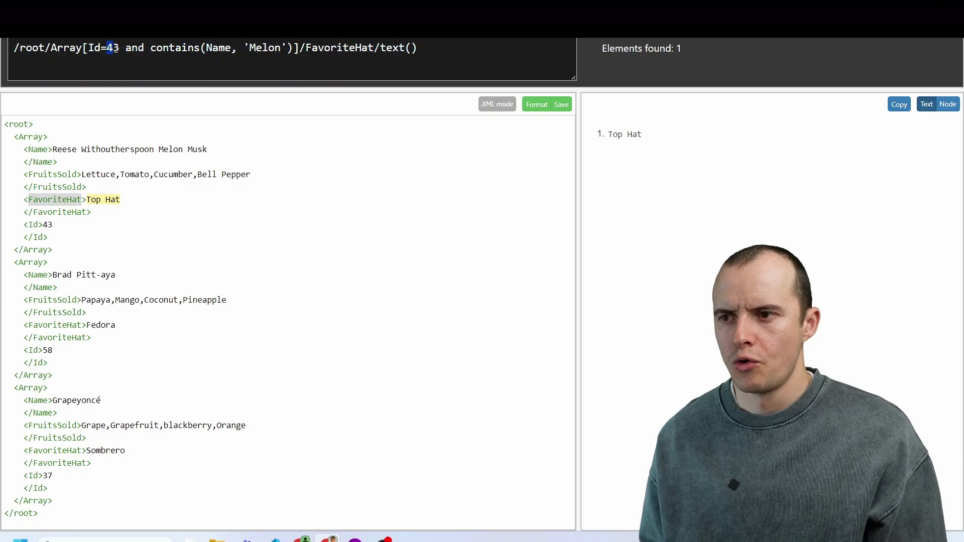
pyautogui.doubleClick(191, 49)
pyautogui.doubleClick(217, 49)
pyautogui.click(204, 50)
pyautogui.doubleClick(158, 47)
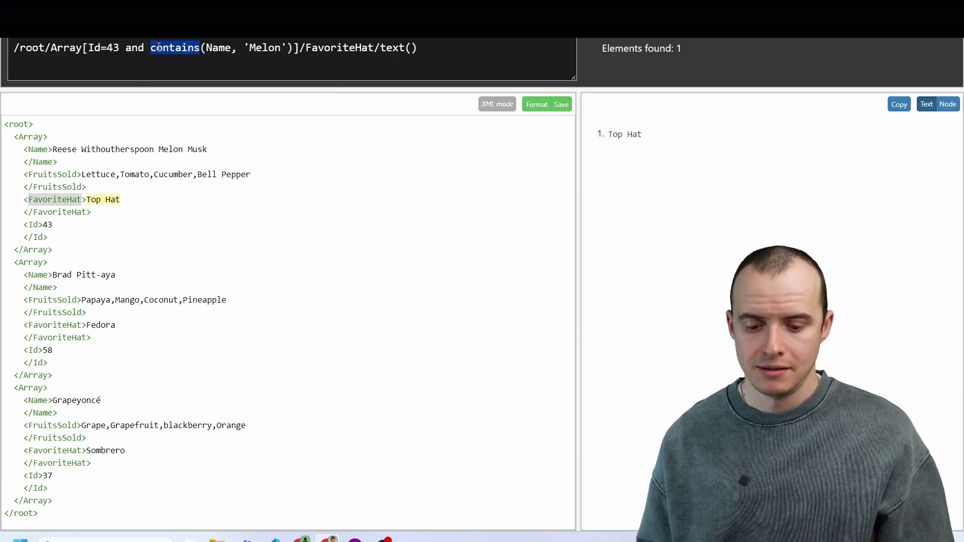
pyautogui.hotkey('ctrl', 'a')
pyautogui.click(357, 56)
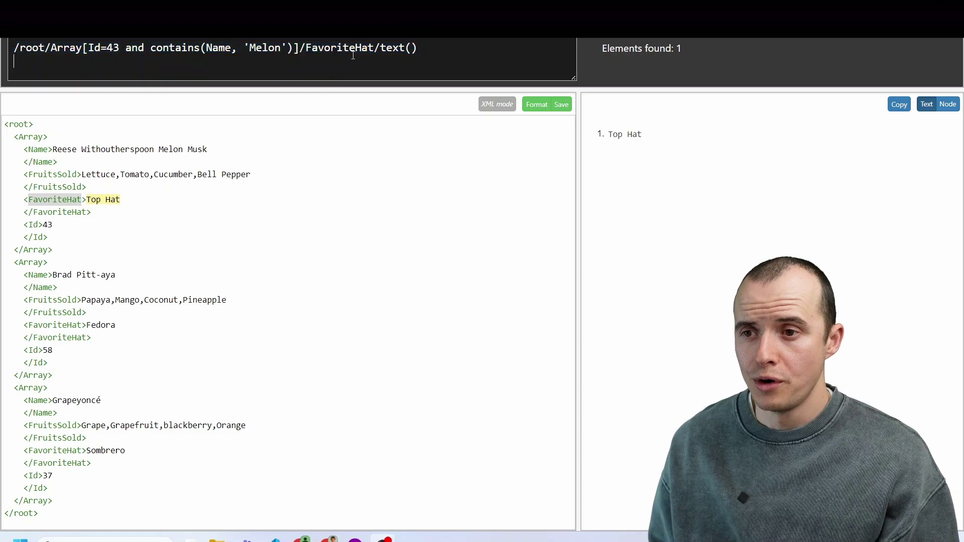
pyautogui.tripleClick(265, 47)
pyautogui.click(288, 48)
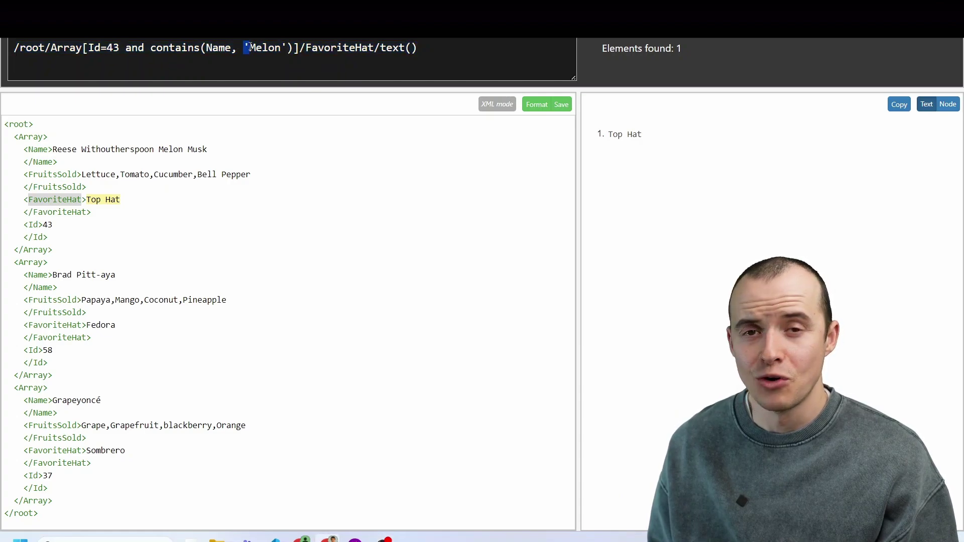
pyautogui.tripleClick(250, 47)
pyautogui.hotkey('ctrl', 'c')
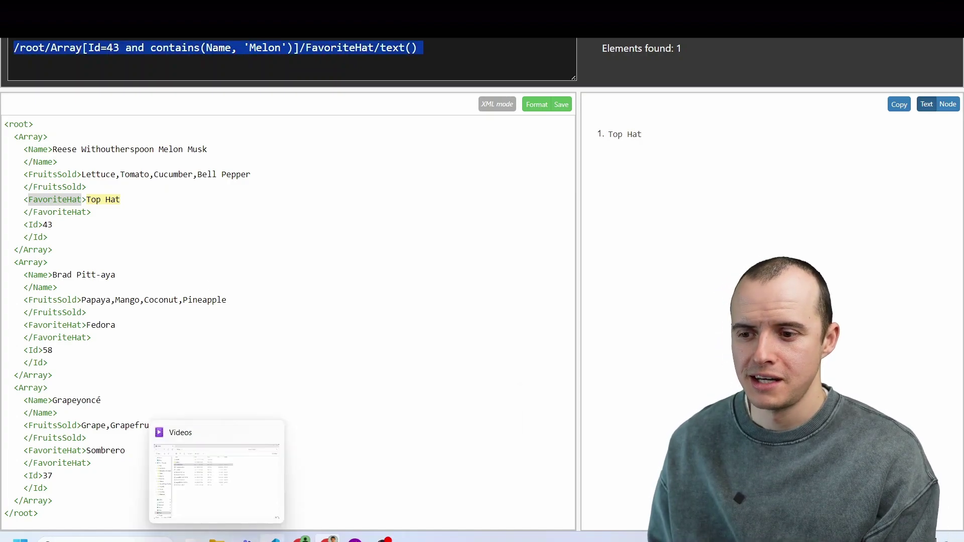
# Paste the tested XPath query on a new line below the addProperty expression
pyautogui.click(274, 539)
pyautogui.click(236, 218)
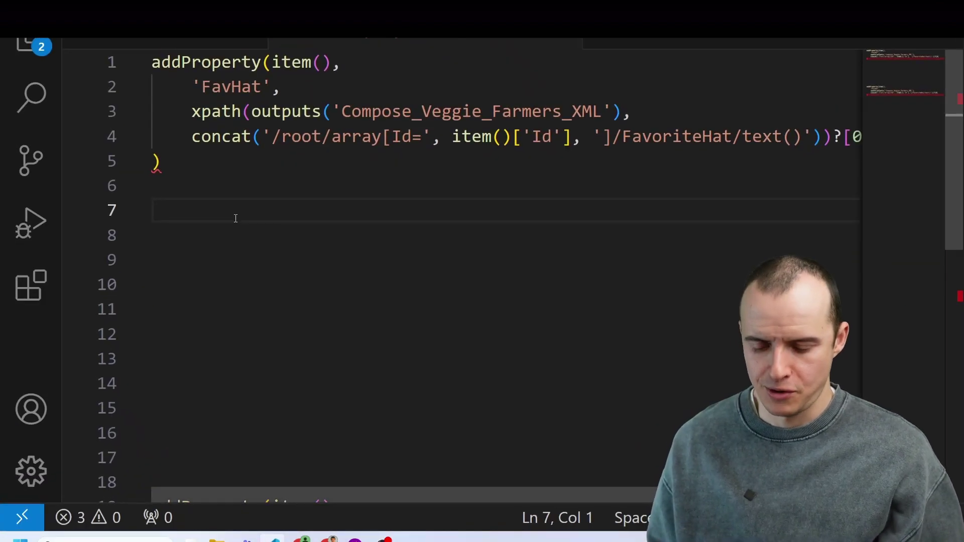
pyautogui.press('Return')
pyautogui.hotkey('ctrl', 'v')
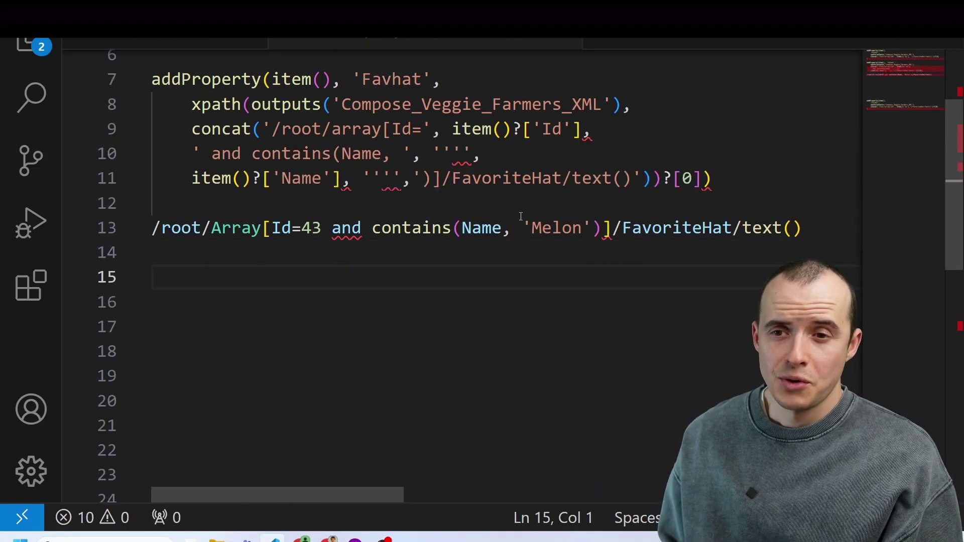
pyautogui.moveTo(714, 179); pyautogui.dragTo(85, 90)
pyautogui.click(357, 207)
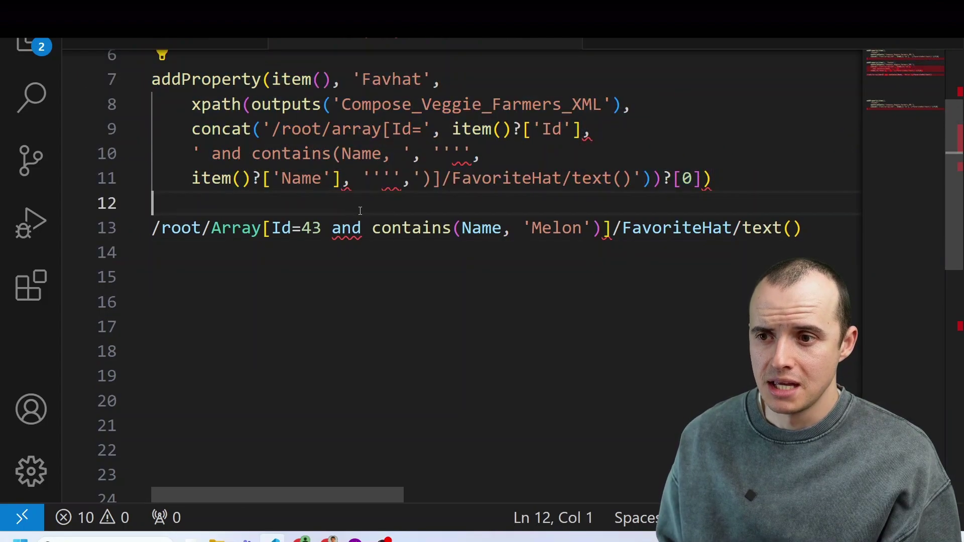
pyautogui.click(322, 228)
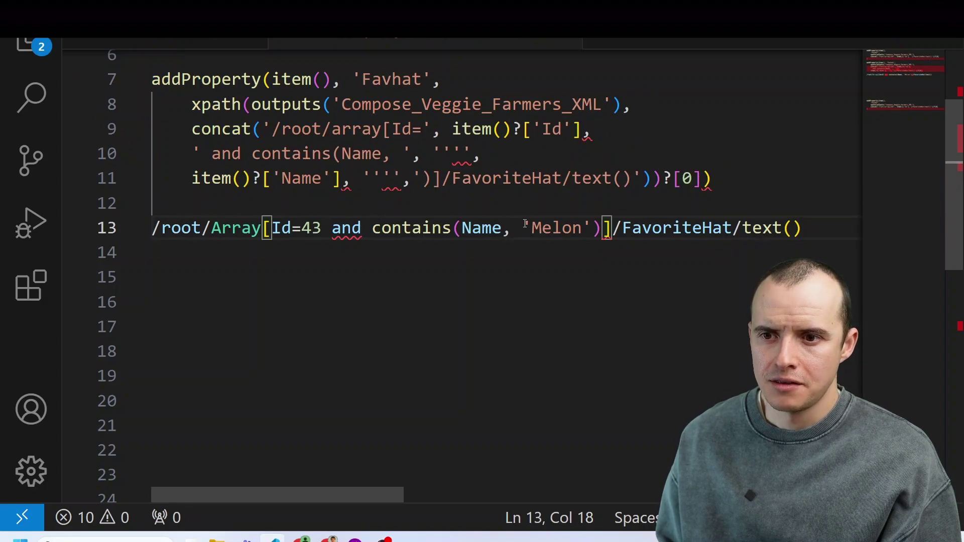
# Compare the query's quotes with the concat expression and select lines 7–11 to copy
pyautogui.moveTo(525, 224); pyautogui.dragTo(529, 224)
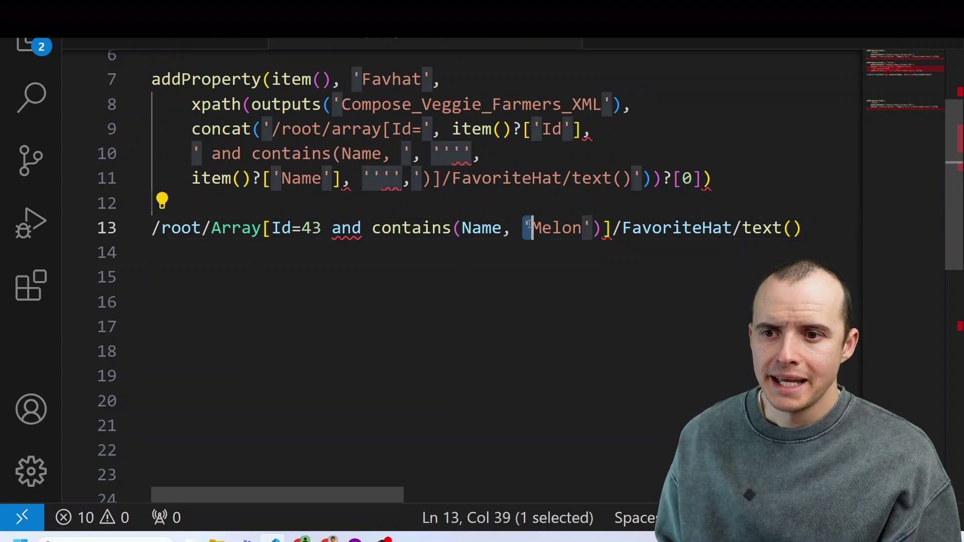
pyautogui.doubleClick(439, 152)
pyautogui.click(439, 152)
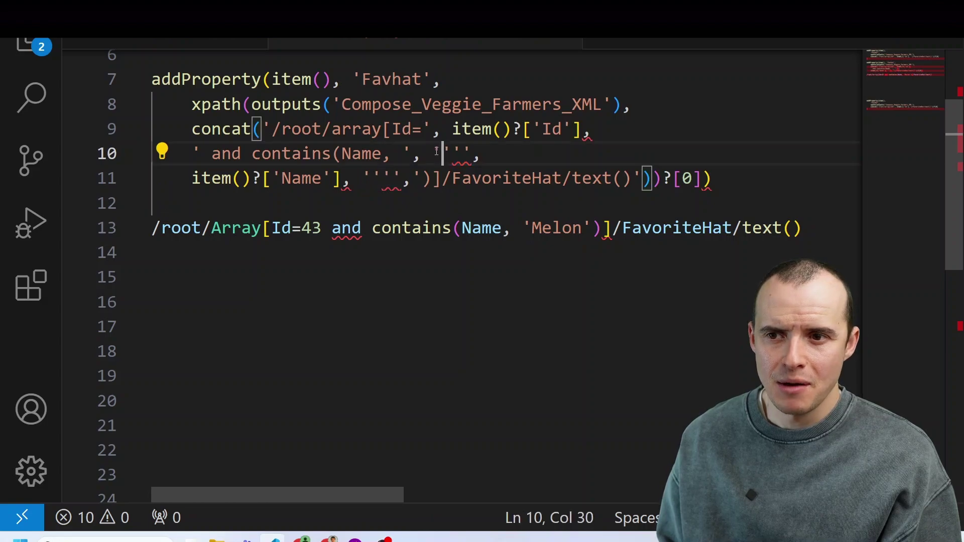
pyautogui.moveTo(433, 152); pyautogui.dragTo(470, 149)
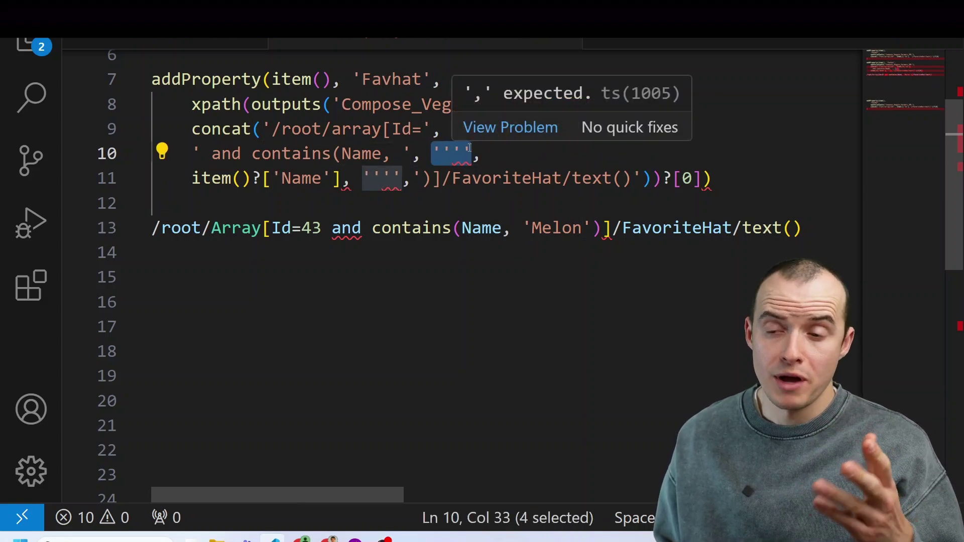
pyautogui.click(578, 229)
pyautogui.moveTo(583, 229); pyautogui.dragTo(593, 229)
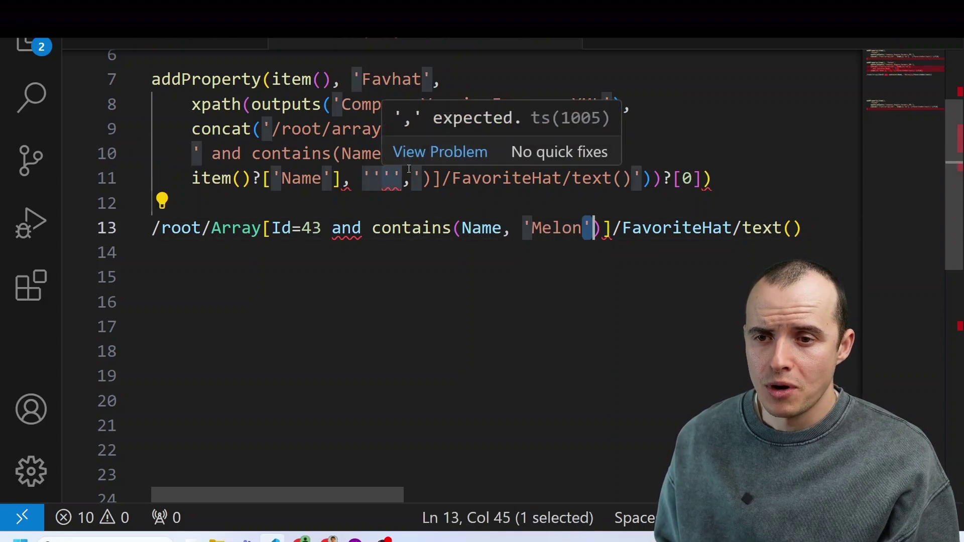
pyautogui.click(704, 197)
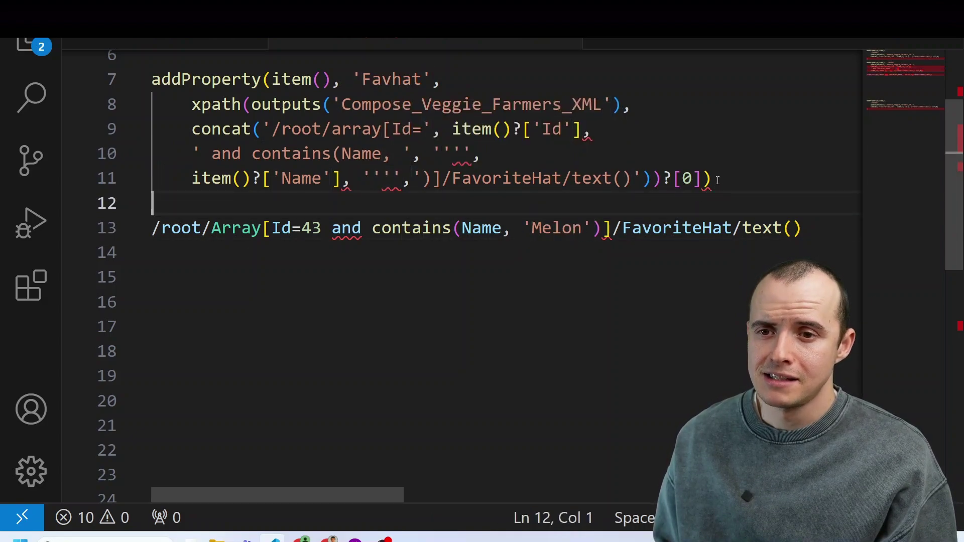
pyautogui.moveTo(718, 180); pyautogui.dragTo(88, 86)
pyautogui.hotkey('alt', 'Tab')
# Paste the Id-and-Name FavHat expression into the Select step's Map and apply it
pyautogui.scroll(-1, 549, 376)
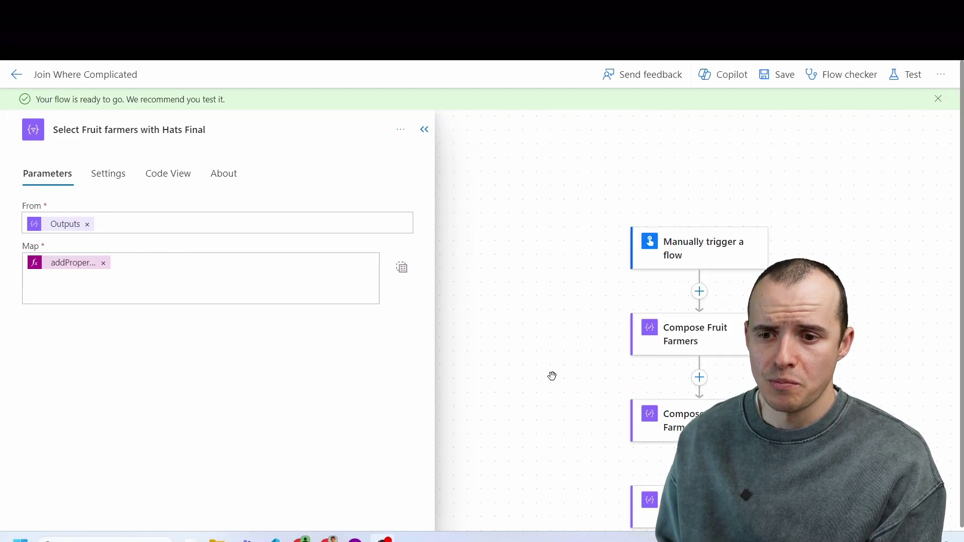
pyautogui.moveTo(538, 446); pyautogui.dragTo(543, 156)
pyautogui.moveTo(542, 431); pyautogui.dragTo(514, 153)
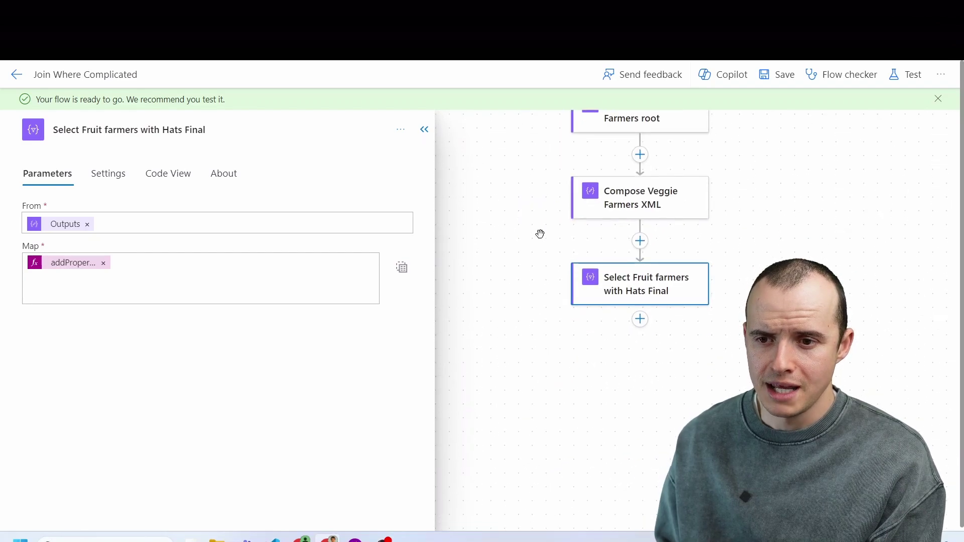
pyautogui.click(86, 270)
pyautogui.click(442, 511)
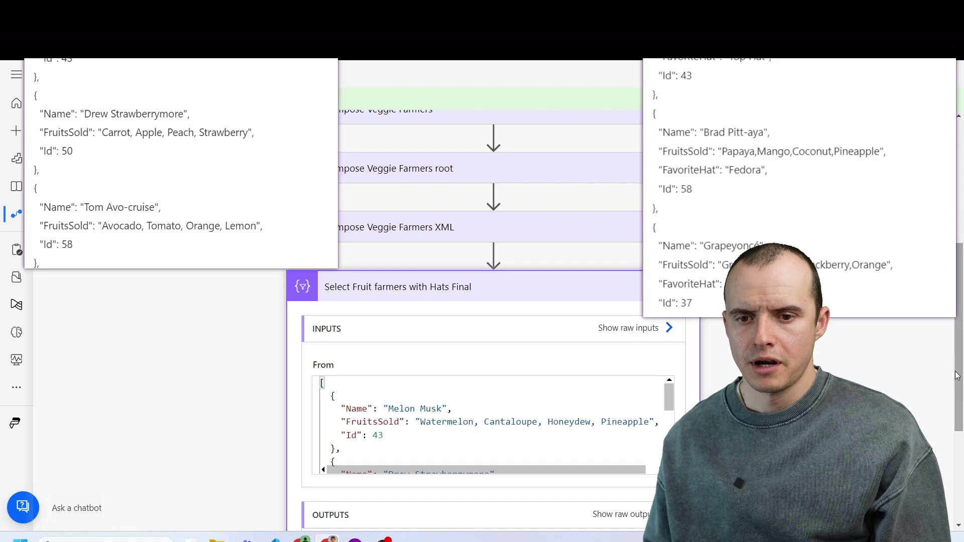
# Check the run output: Favhat is Top Hat for the first farmer and null for the second
pyautogui.scroll(-1, 946, 405)
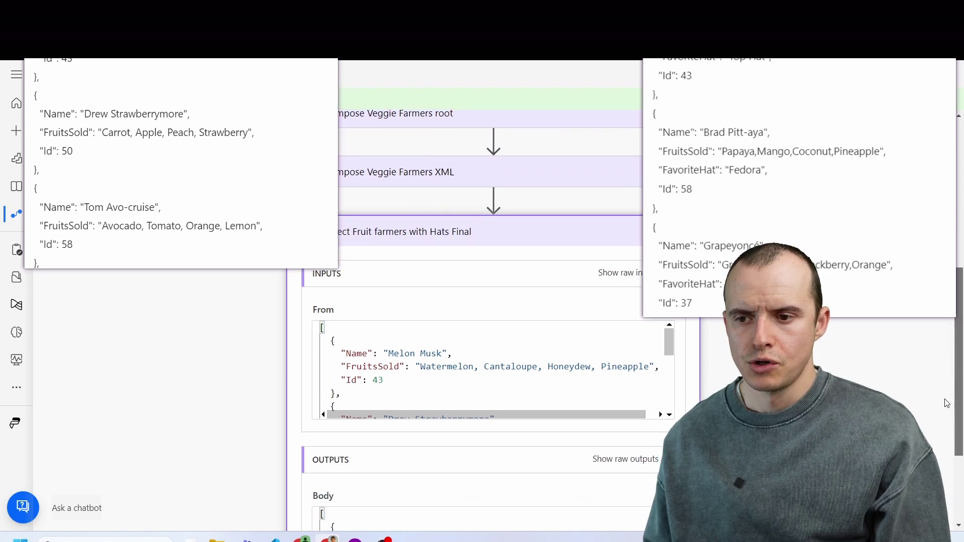
pyautogui.scroll(-3, 947, 406)
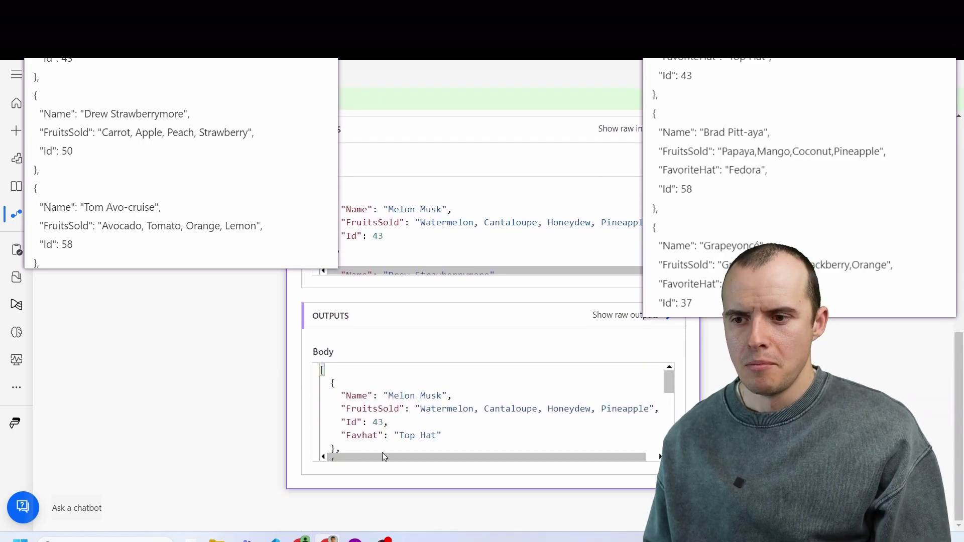
pyautogui.tripleClick(402, 435)
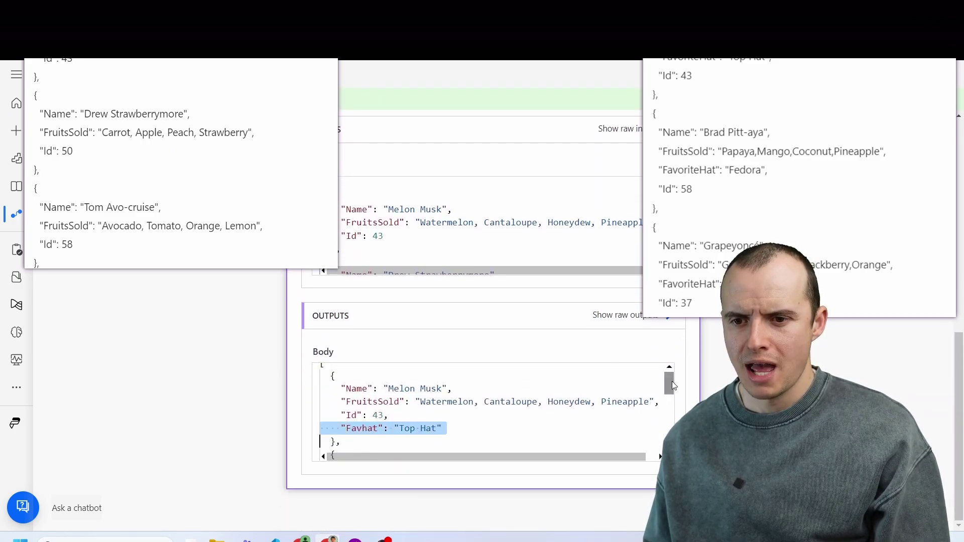
pyautogui.moveTo(669, 382); pyautogui.dragTo(669, 428)
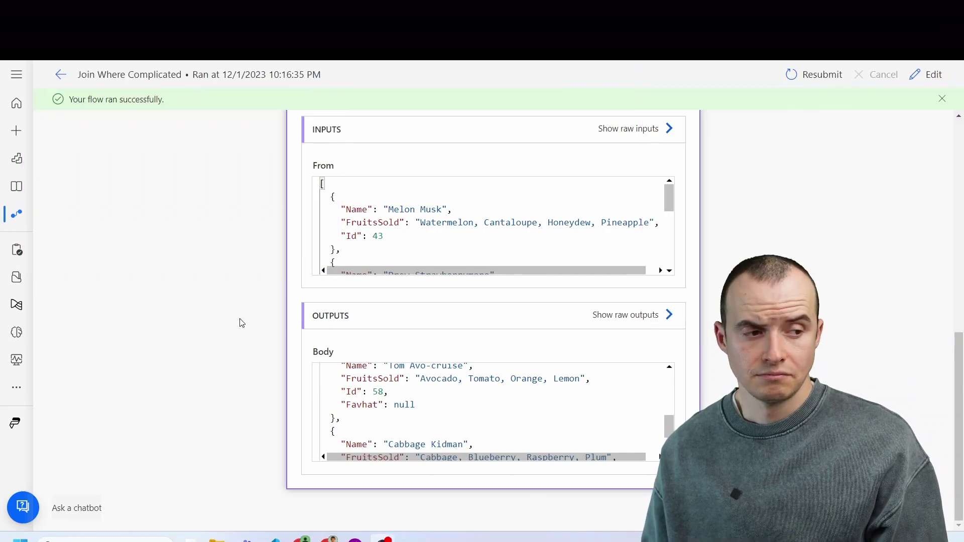
pyautogui.scroll(3, 262, 341)
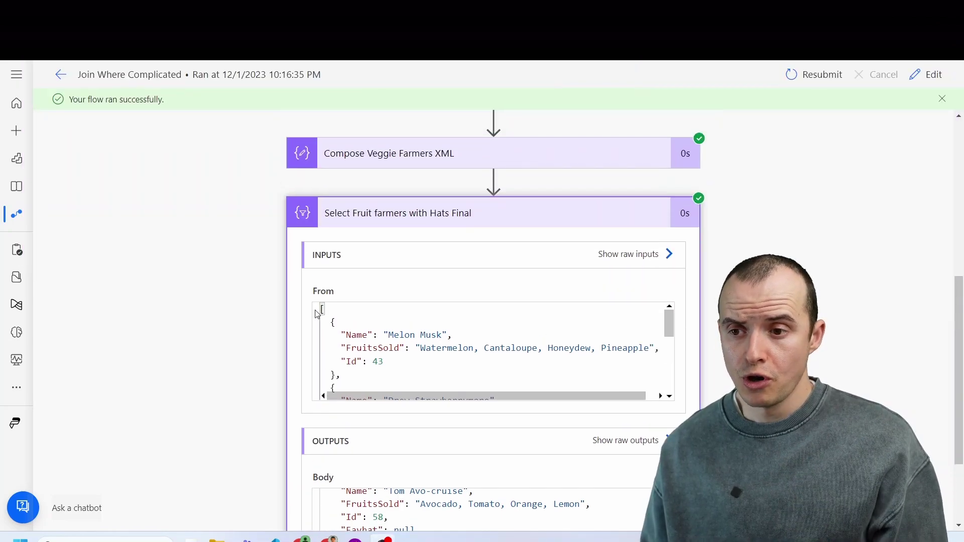
pyautogui.scroll(-2, 492, 351)
pyautogui.scroll(-3, 221, 364)
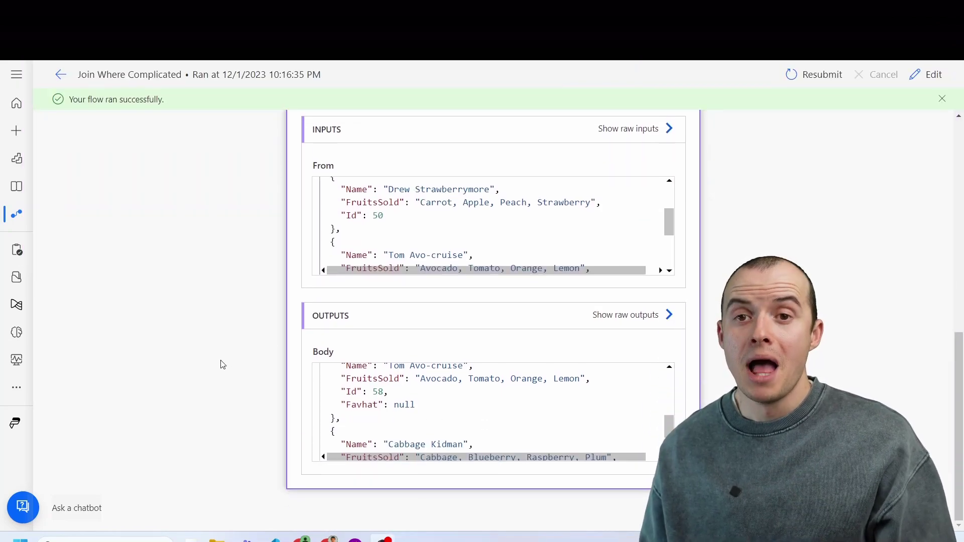